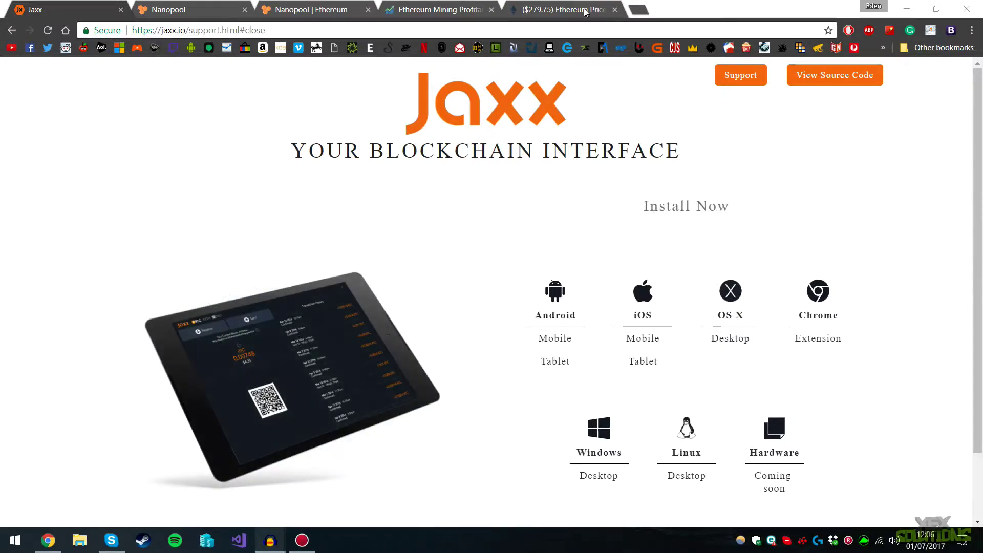
Check the current Ethereum price in another tab, then return to the Jaxx download page.
{"action": "key", "text": "ctrl+5"}
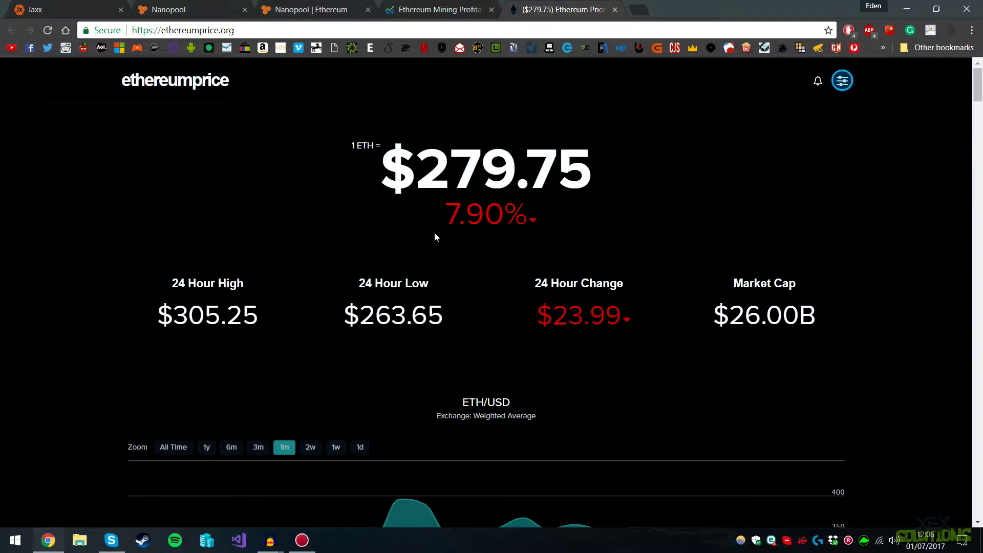
{"action": "scroll", "coordinate": [343, 262], "scroll_direction": "down", "scroll_amount": 5}
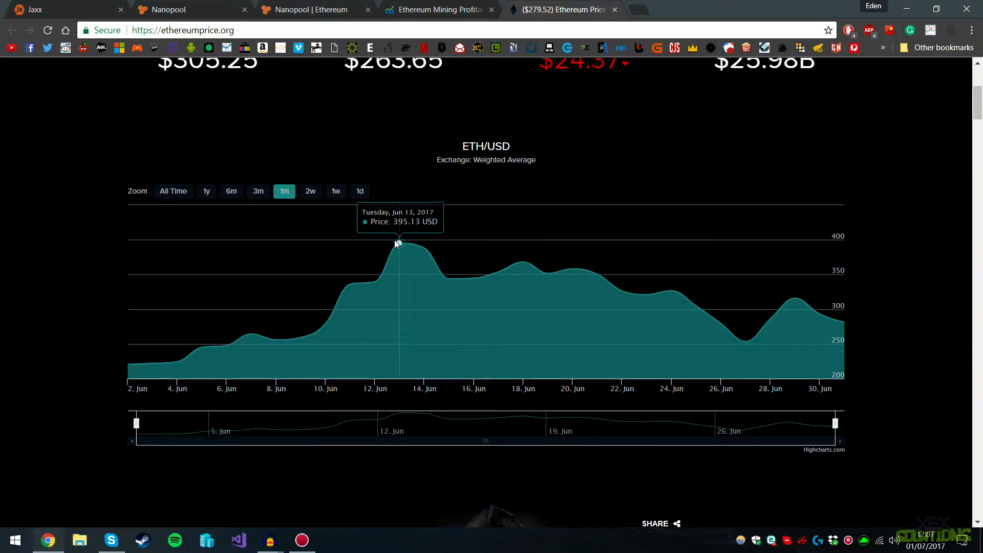
{"action": "scroll", "coordinate": [463, 329], "scroll_direction": "up", "scroll_amount": 4}
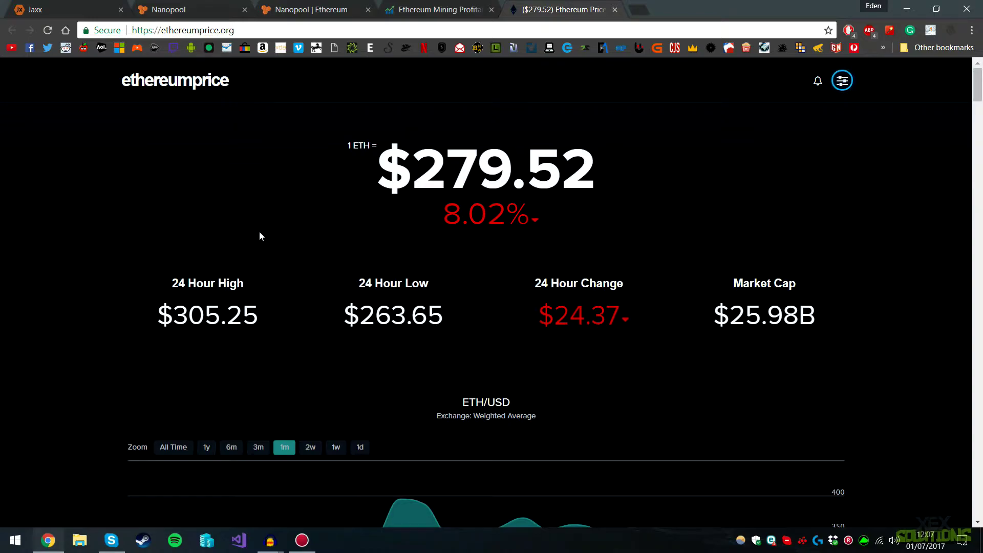
{"action": "key", "text": "ctrl+1"}
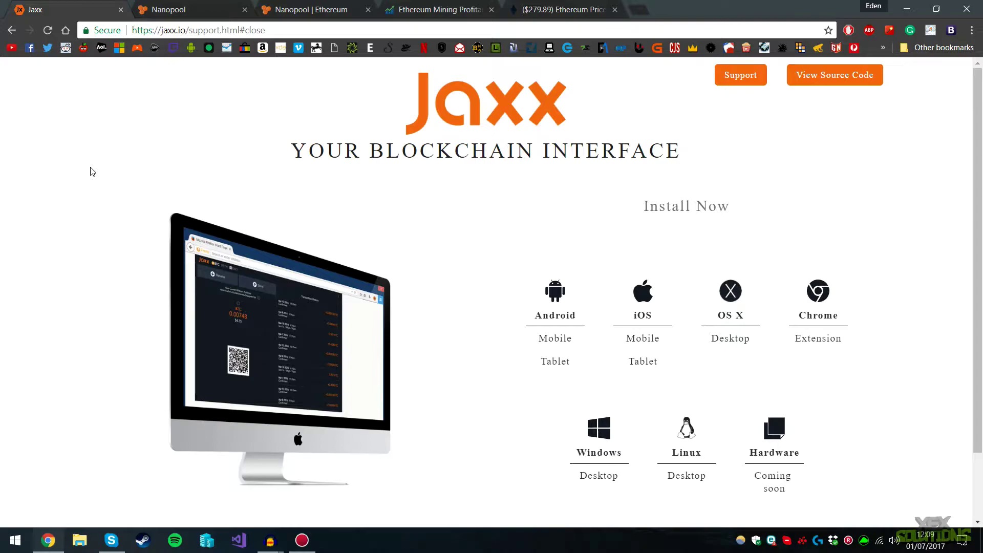
Save the 64-bit Windows Jaxx-v1.2.18-win-x64.zip to the Desktop and close the download window.
{"action": "scroll", "coordinate": [90, 171], "scroll_direction": "down", "scroll_amount": 1}
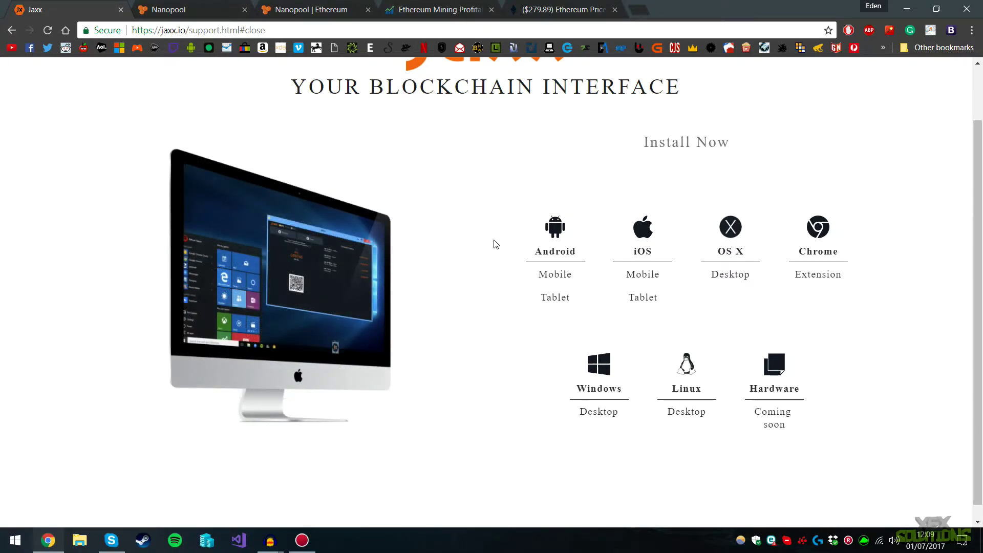
{"action": "left_click", "coordinate": [601, 381]}
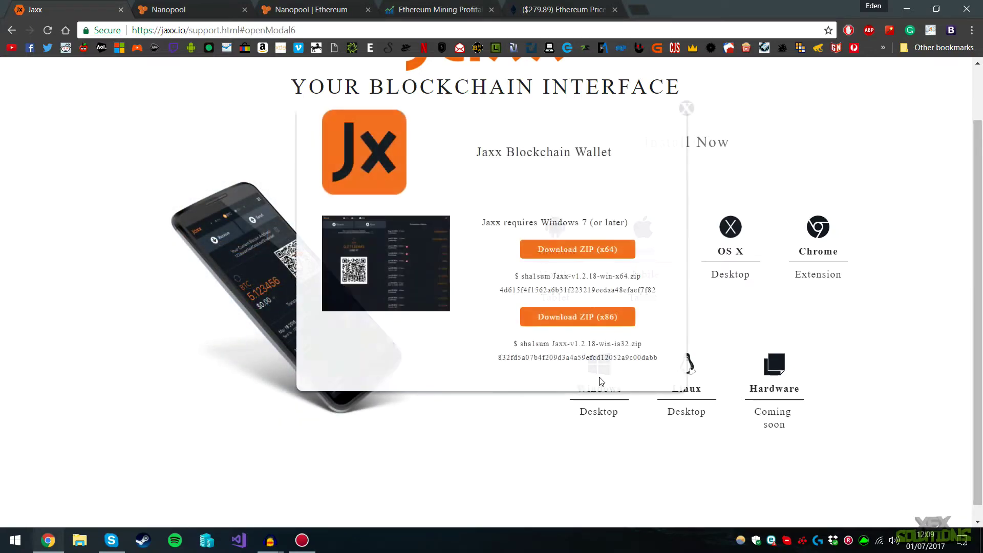
{"action": "left_click", "coordinate": [593, 252]}
{"action": "left_click", "coordinate": [72, 143]}
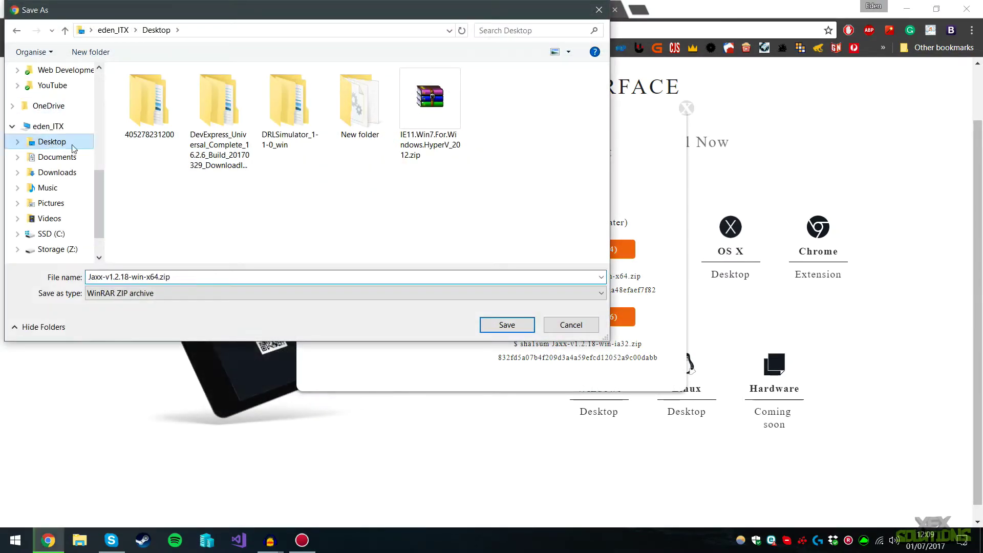
{"action": "left_click", "coordinate": [520, 328]}
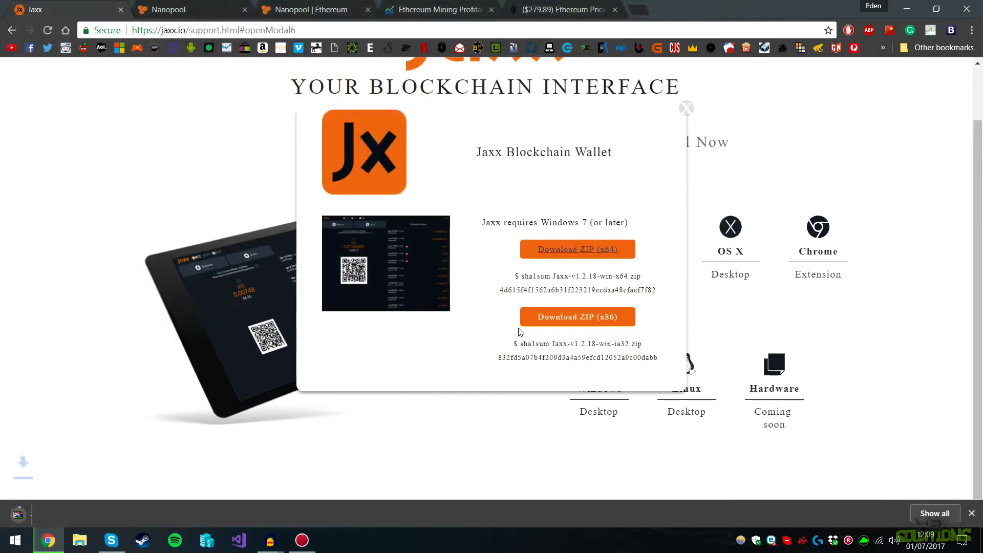
{"action": "left_click", "coordinate": [686, 108]}
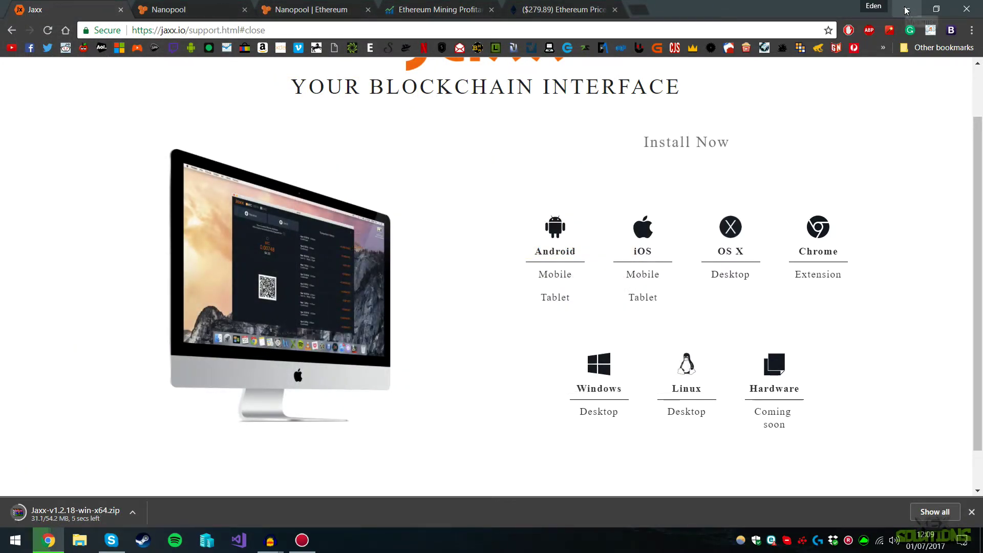
Extract the Jaxx zip on the Desktop into its own Jaxx-v1.2.18-win-x64 folder.
{"action": "left_click", "coordinate": [905, 9]}
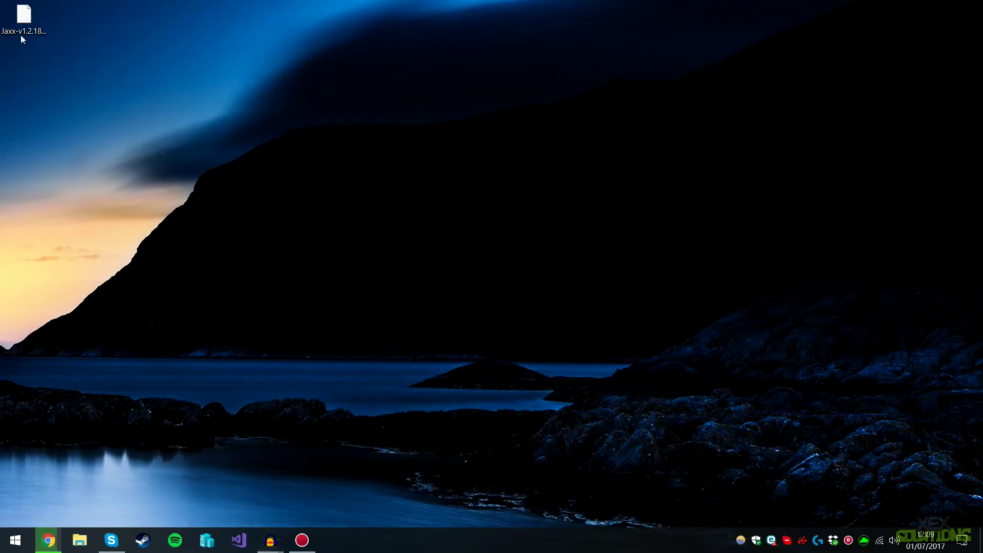
{"action": "left_click_drag", "start_coordinate": [24, 20], "coordinate": [412, 225]}
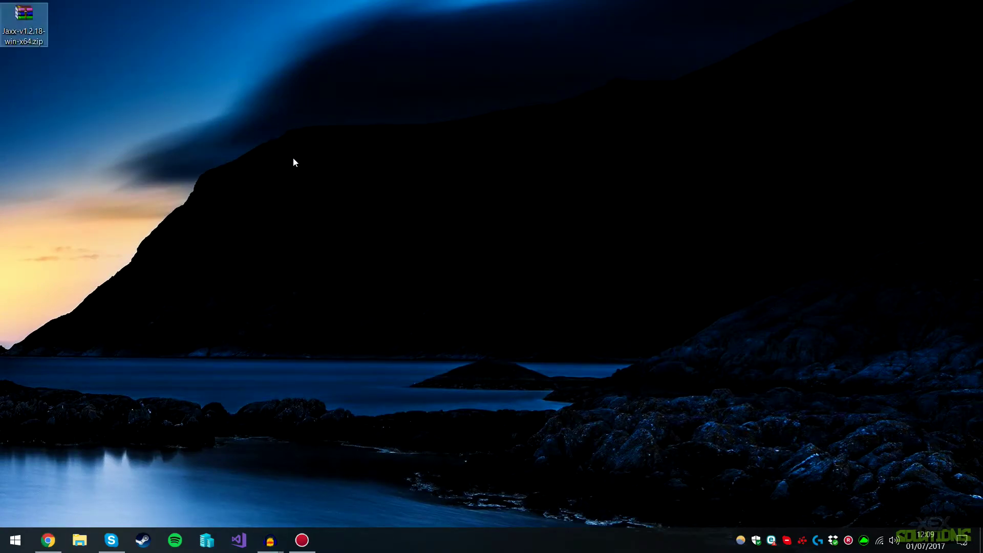
{"action": "right_click", "coordinate": [320, 131]}
{"action": "left_click", "coordinate": [403, 221]}
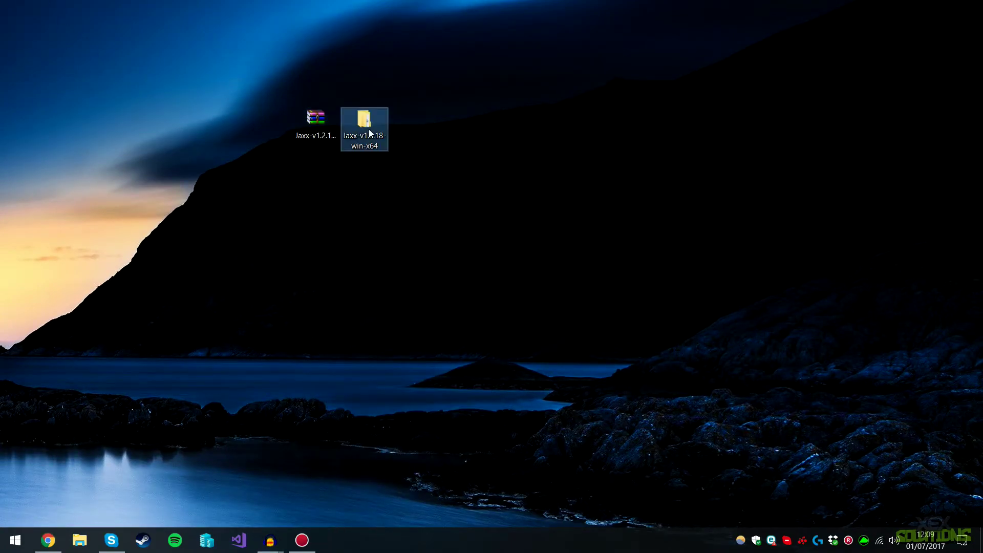
Open the extracted folders down to jaxx-assets and launch Jaxx.exe.
{"action": "double_click", "coordinate": [364, 126]}
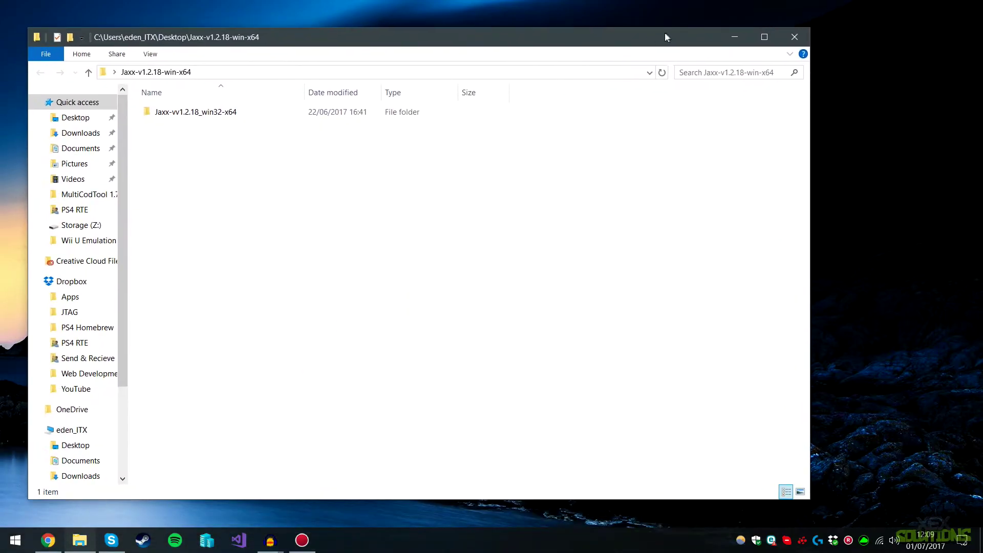
{"action": "double_click", "coordinate": [177, 113]}
{"action": "left_click_drag", "start_coordinate": [271, 54], "coordinate": [341, 52]}
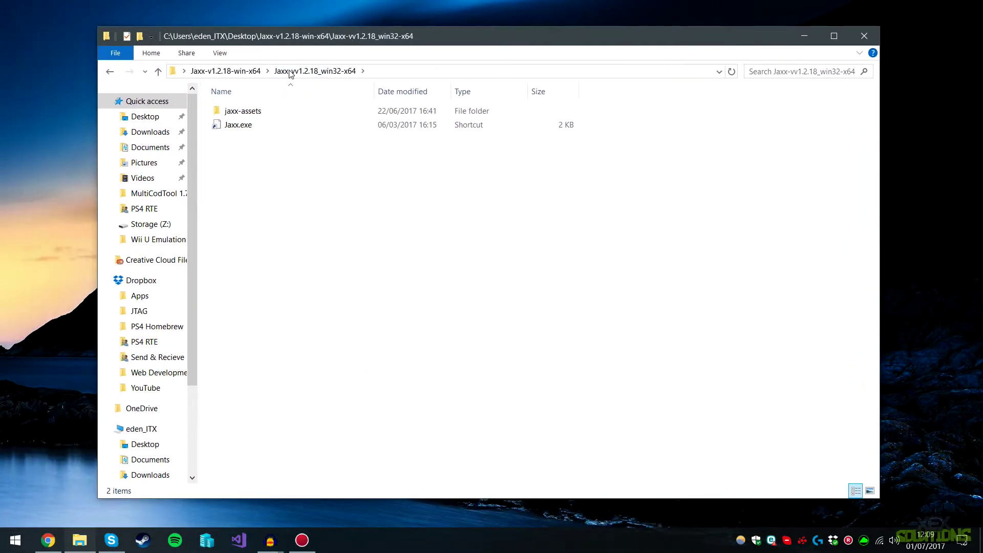
{"action": "double_click", "coordinate": [238, 112]}
{"action": "double_click", "coordinate": [238, 208]}
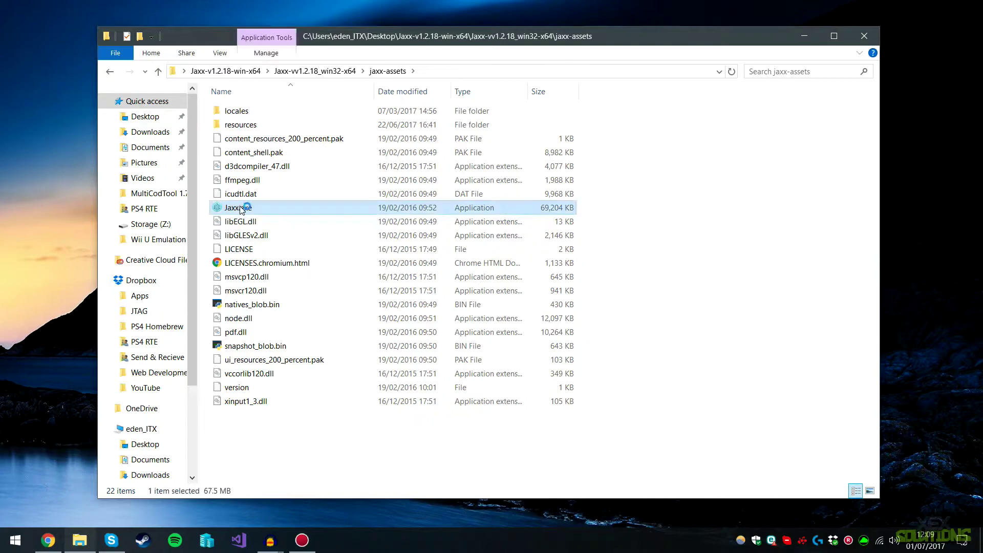
{"action": "left_click", "coordinate": [864, 36]}
{"action": "left_click_drag", "start_coordinate": [472, 89], "coordinate": [448, 60]}
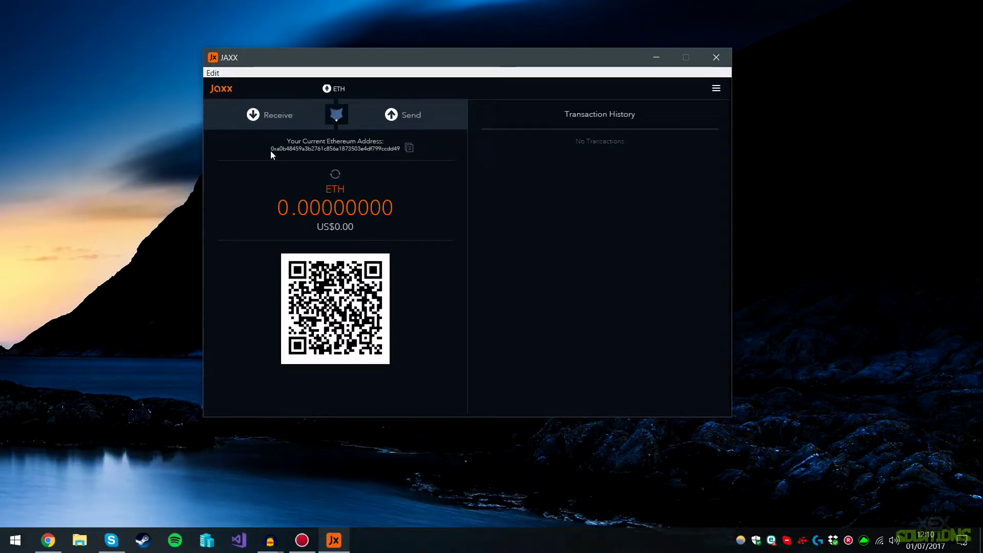
{"action": "left_click_drag", "start_coordinate": [271, 151], "coordinate": [401, 149]}
{"action": "left_click", "coordinate": [401, 149]}
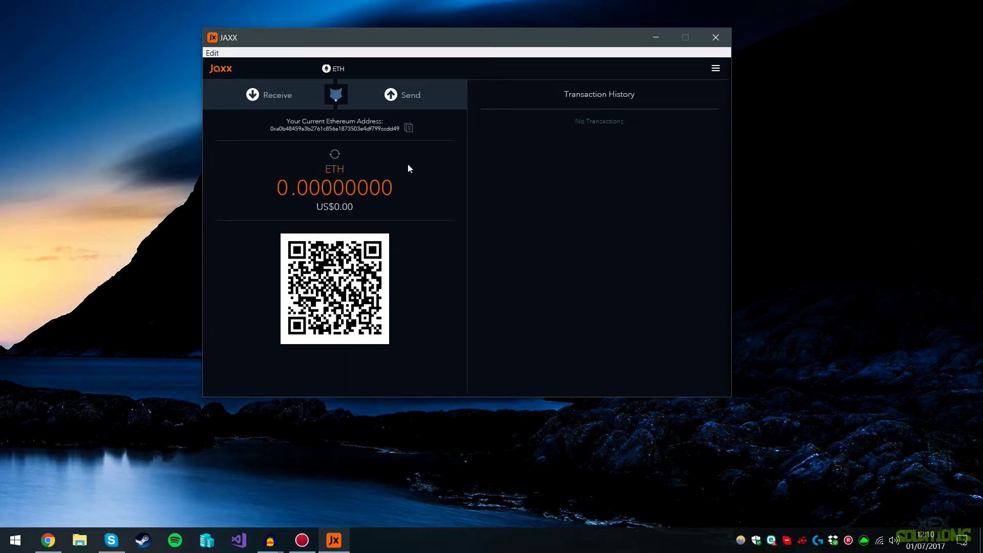
{"action": "left_click", "coordinate": [335, 154]}
{"action": "left_click", "coordinate": [715, 69]}
Enable the BTC - Bitcoin wallet in the Jaxx wallets list.
{"action": "left_click", "coordinate": [646, 86]}
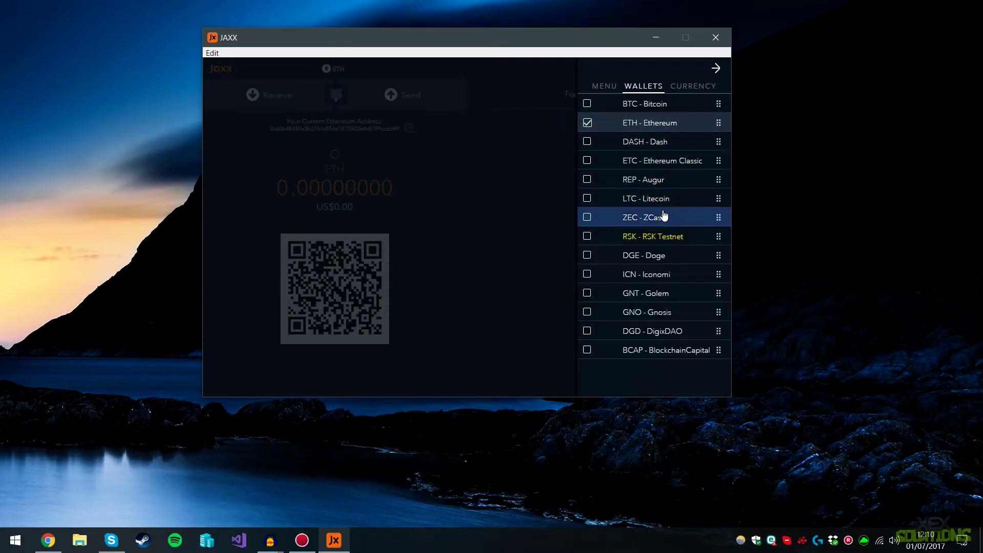
{"action": "left_click", "coordinate": [587, 103]}
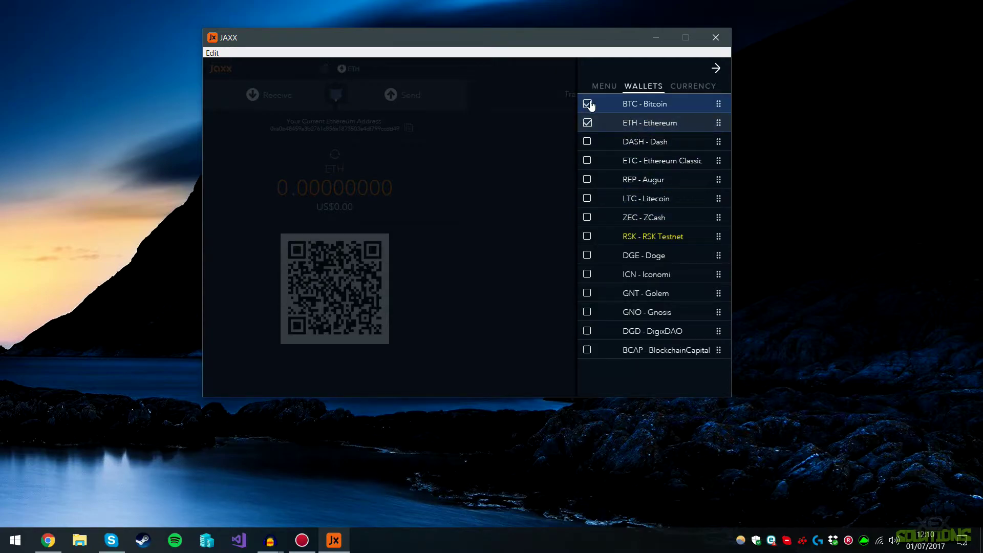
{"action": "left_click", "coordinate": [538, 182]}
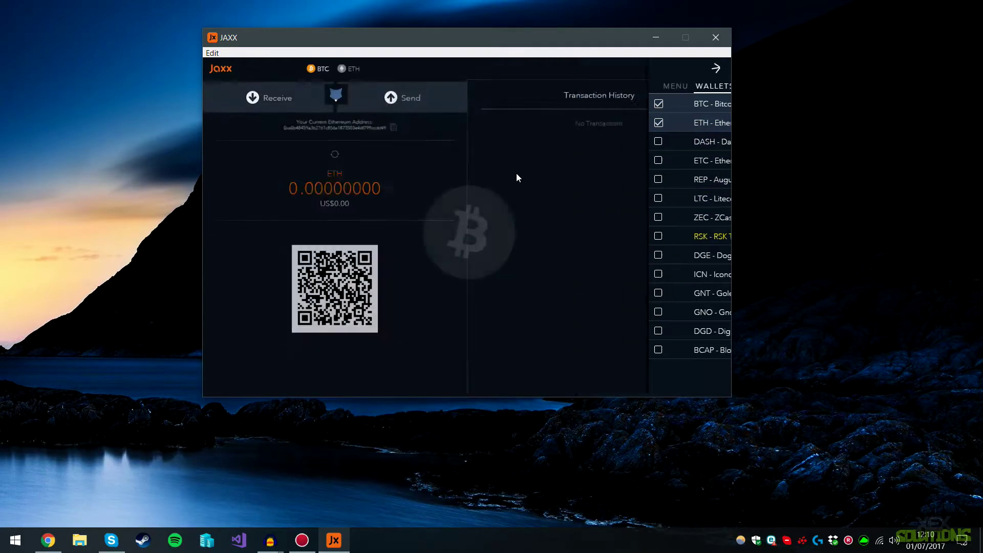
Copy the Bitcoin wallet address, then quit Jaxx and confirm with Yes.
{"action": "left_click", "coordinate": [348, 70]}
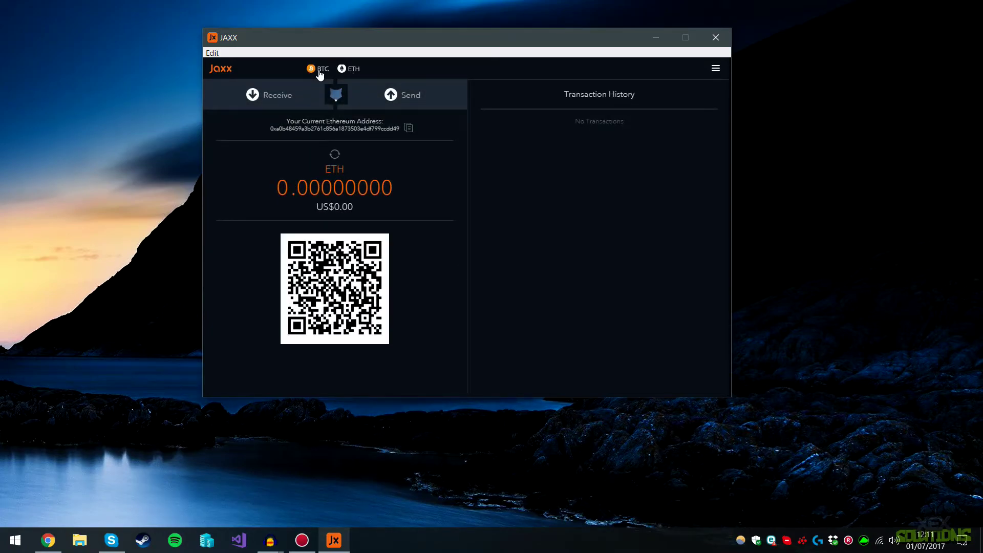
{"action": "left_click", "coordinate": [320, 71]}
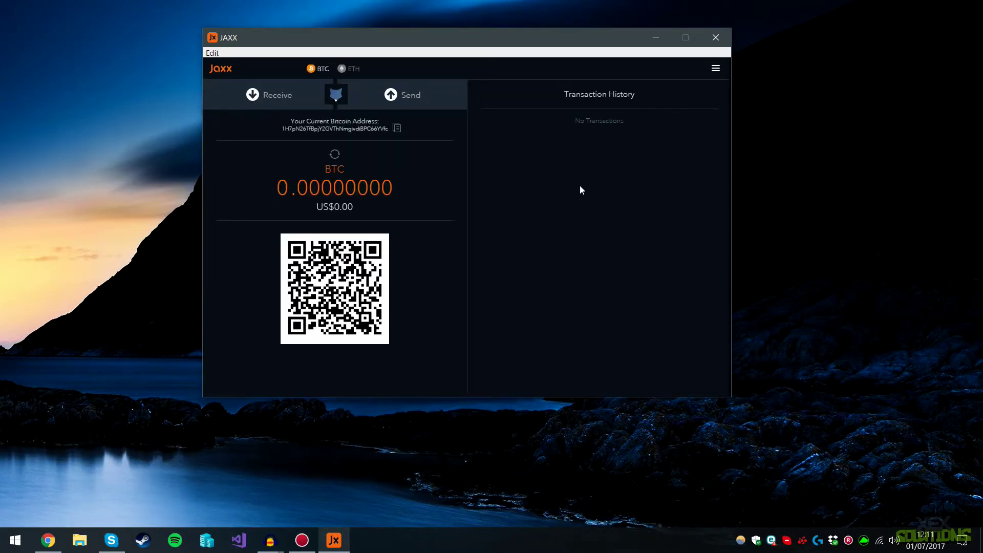
{"action": "left_click", "coordinate": [396, 129]}
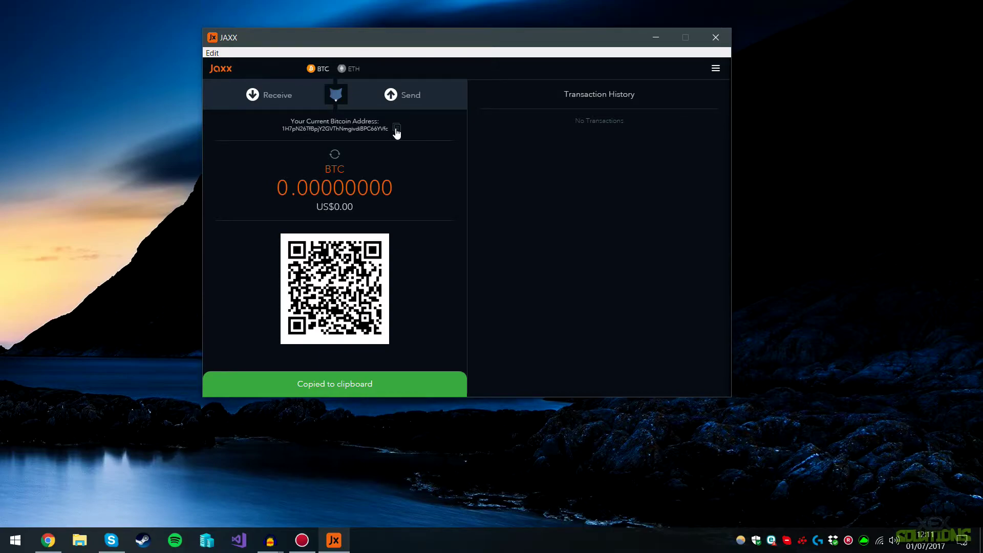
{"action": "left_click", "coordinate": [715, 36]}
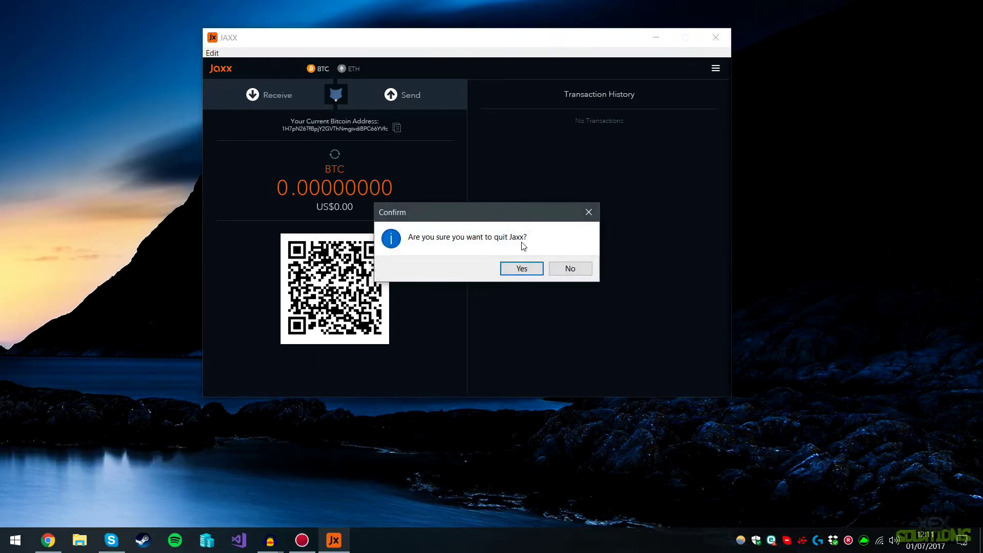
{"action": "left_click", "coordinate": [521, 269]}
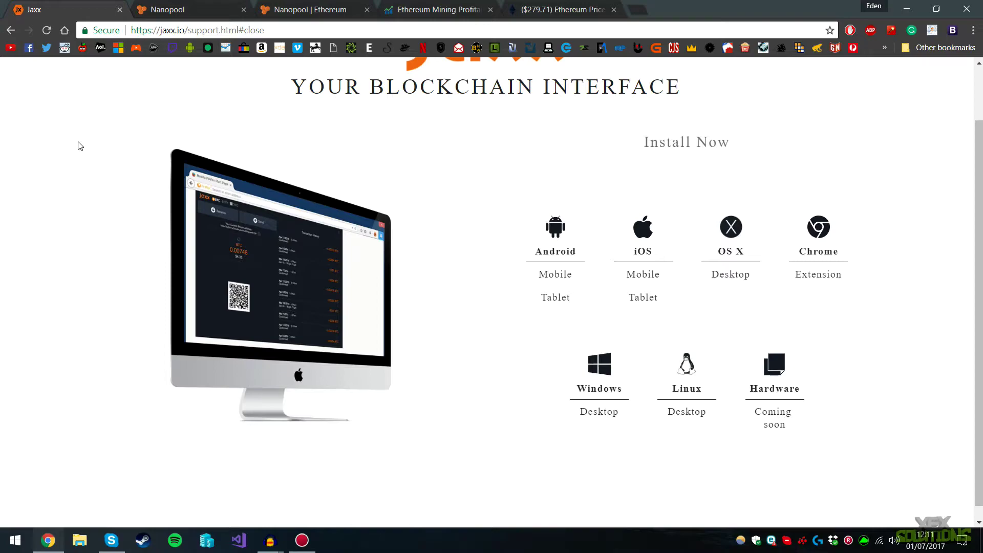
From Nanopool's Ethereum quick start, save the Claymore DualMiner archive to the Desktop and open the config generator.
{"action": "key", "text": "ctrl+Tab"}
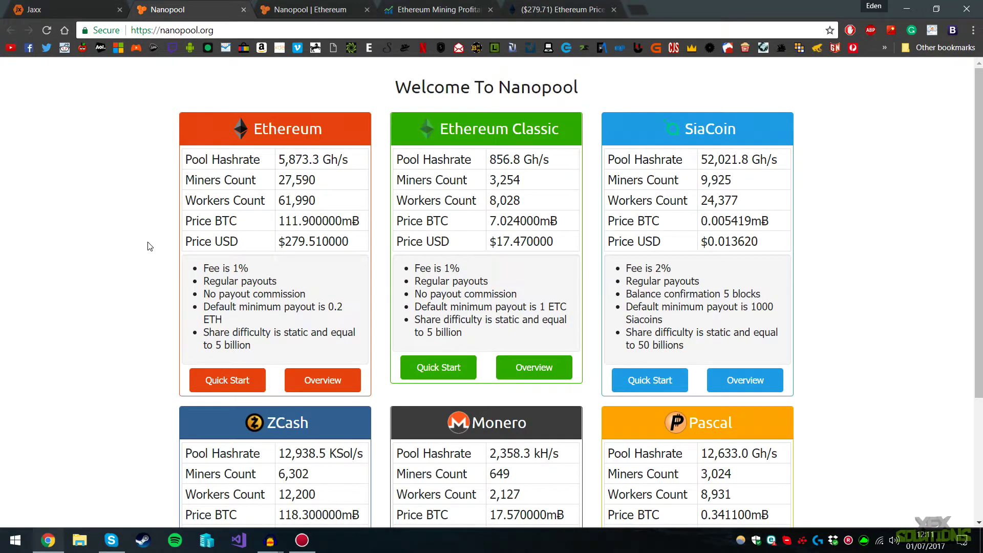
{"action": "left_click", "coordinate": [220, 379]}
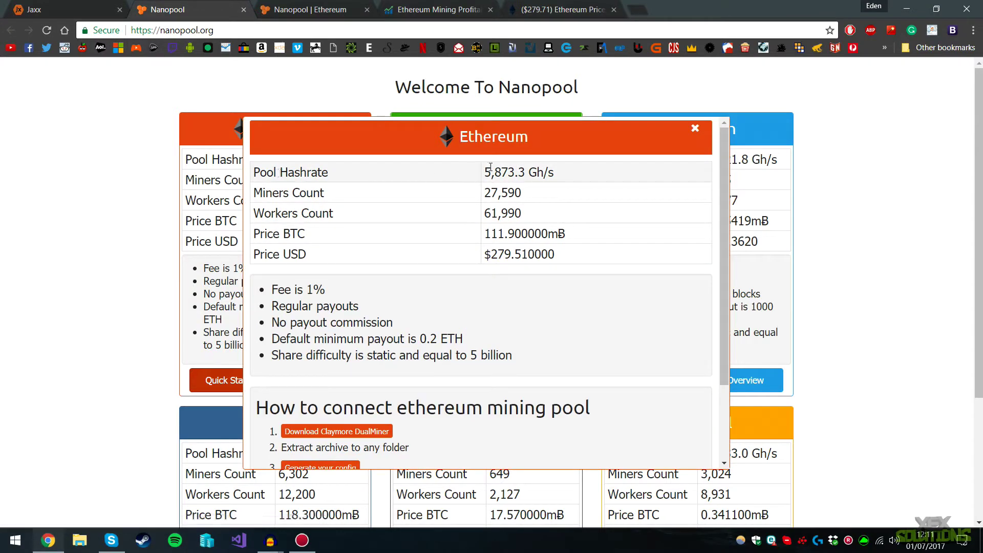
{"action": "scroll", "coordinate": [481, 204], "scroll_direction": "down", "scroll_amount": 3}
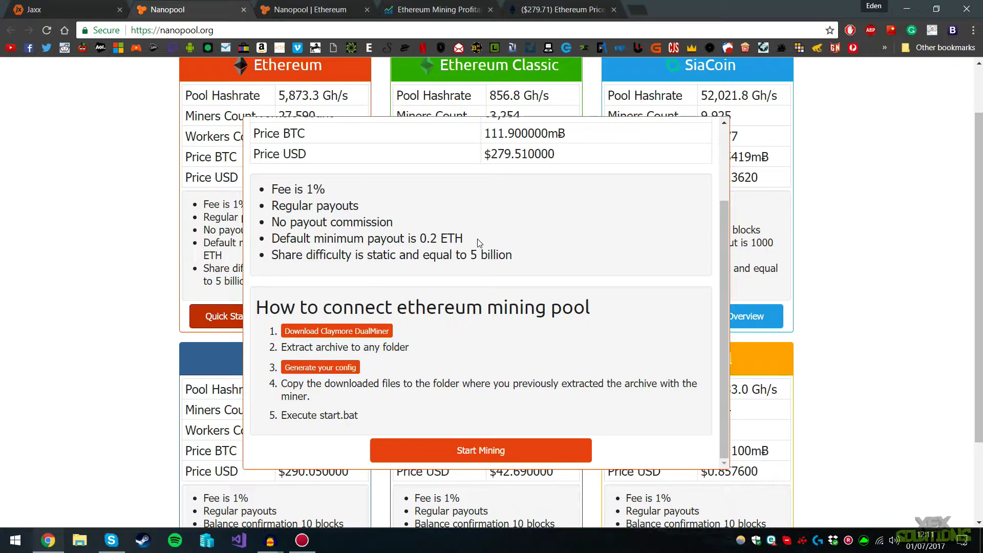
{"action": "left_click", "coordinate": [358, 332]}
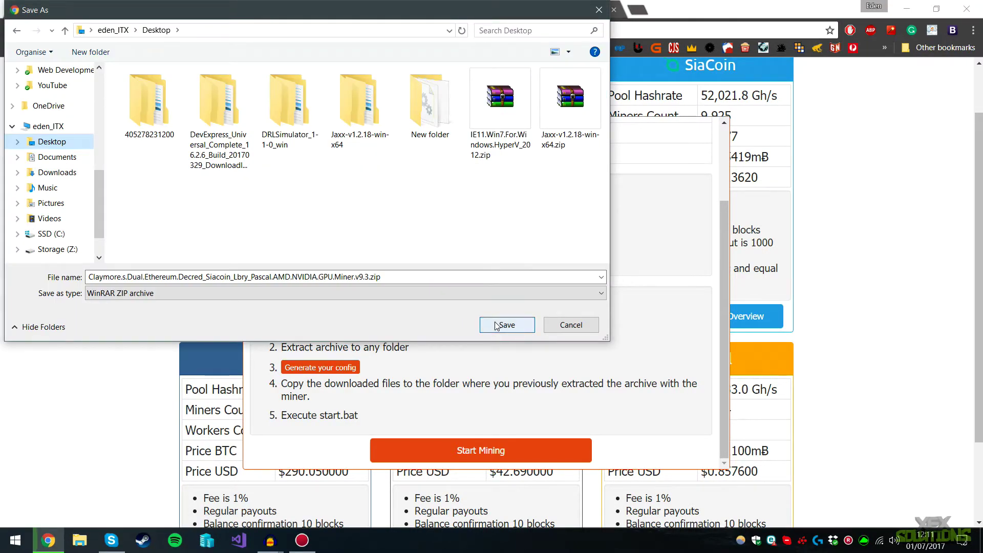
{"action": "left_click", "coordinate": [492, 325]}
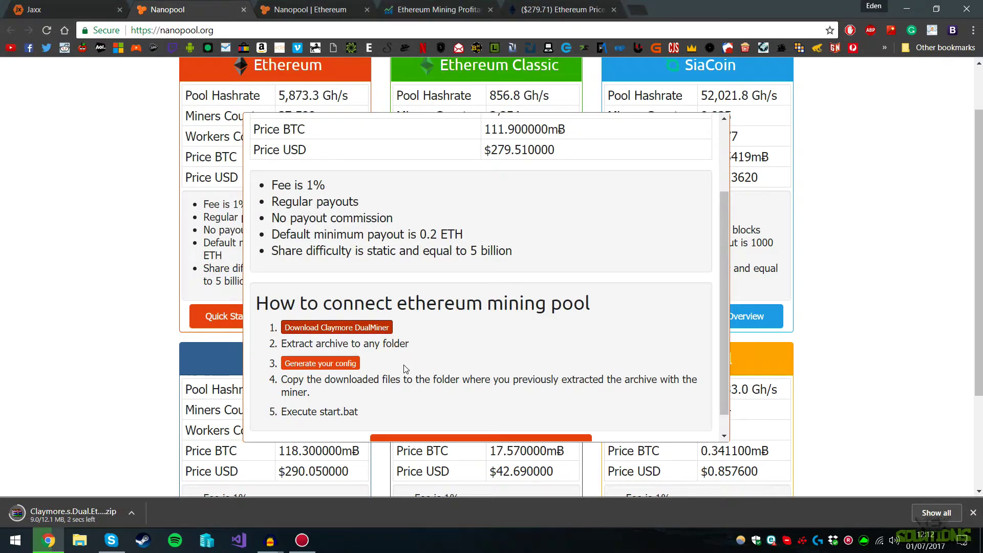
{"action": "left_click", "coordinate": [347, 365]}
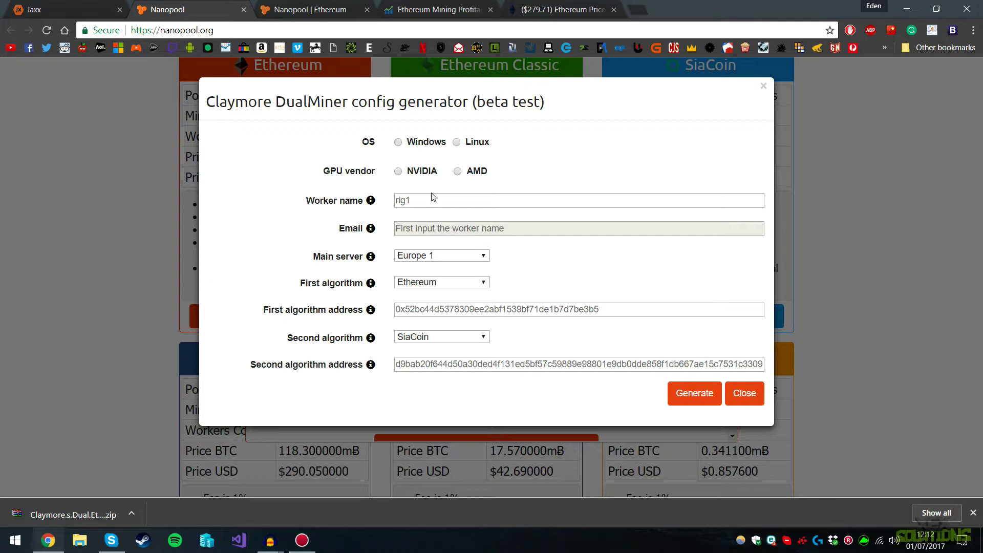
Choose Windows and AMD, name the worker 'youtube', and keep Europe 1 as main server.
{"action": "left_click", "coordinate": [426, 144]}
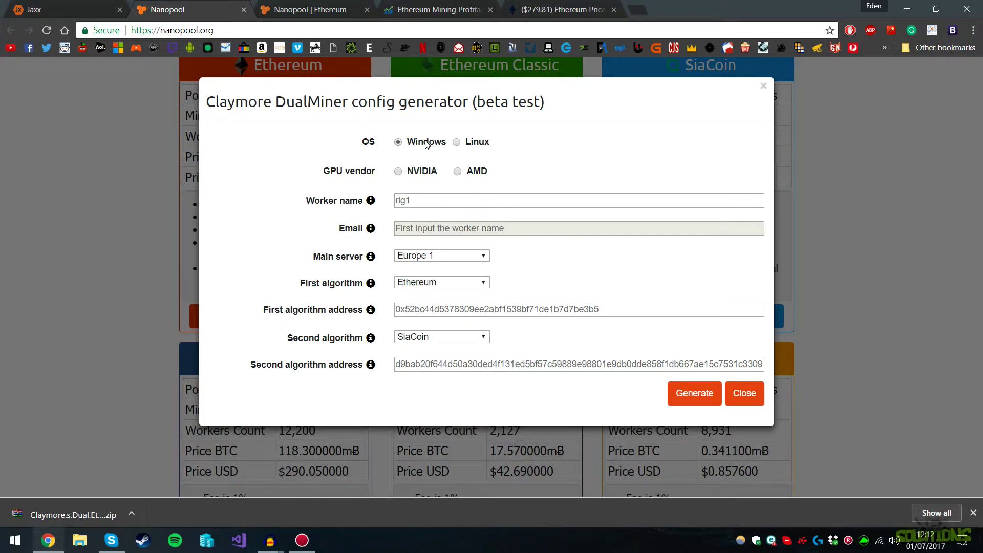
{"action": "left_click", "coordinate": [457, 171]}
{"action": "left_click", "coordinate": [438, 201]}
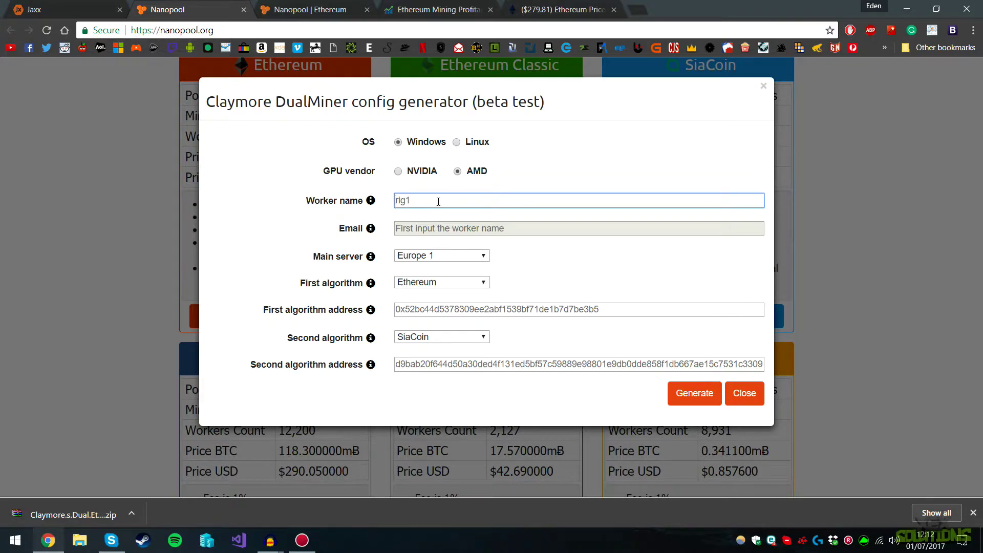
{"action": "type", "text": "youtube"}
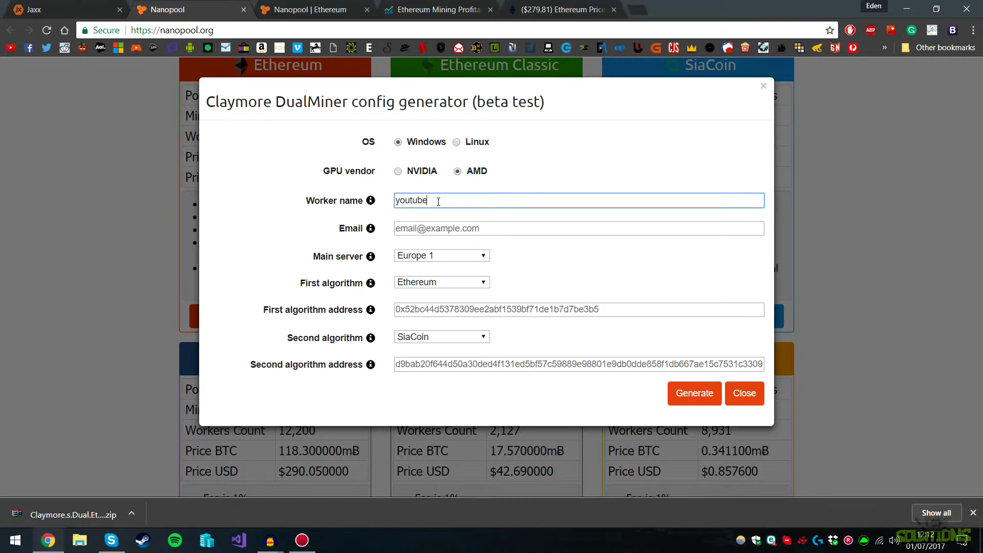
{"action": "left_click", "coordinate": [444, 256]}
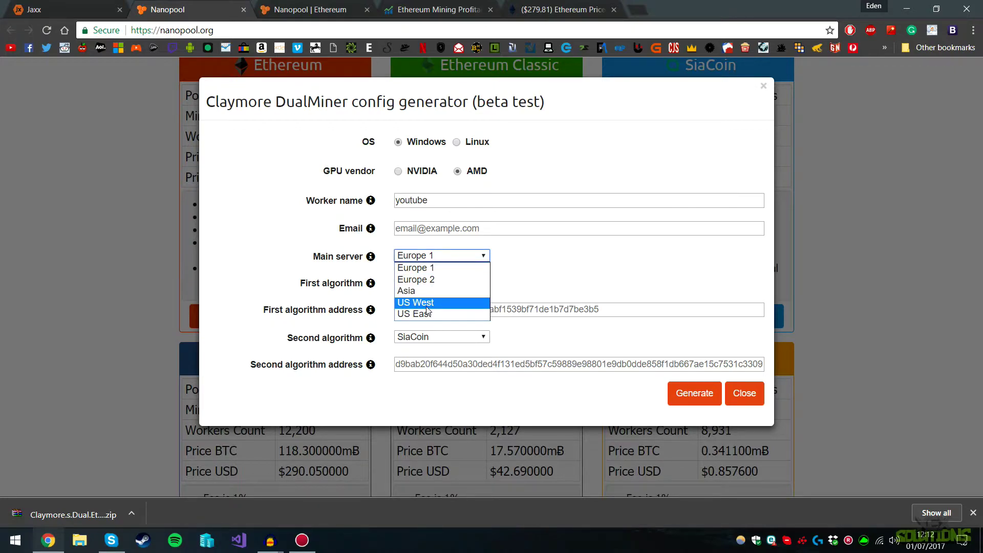
{"action": "left_click", "coordinate": [502, 270]}
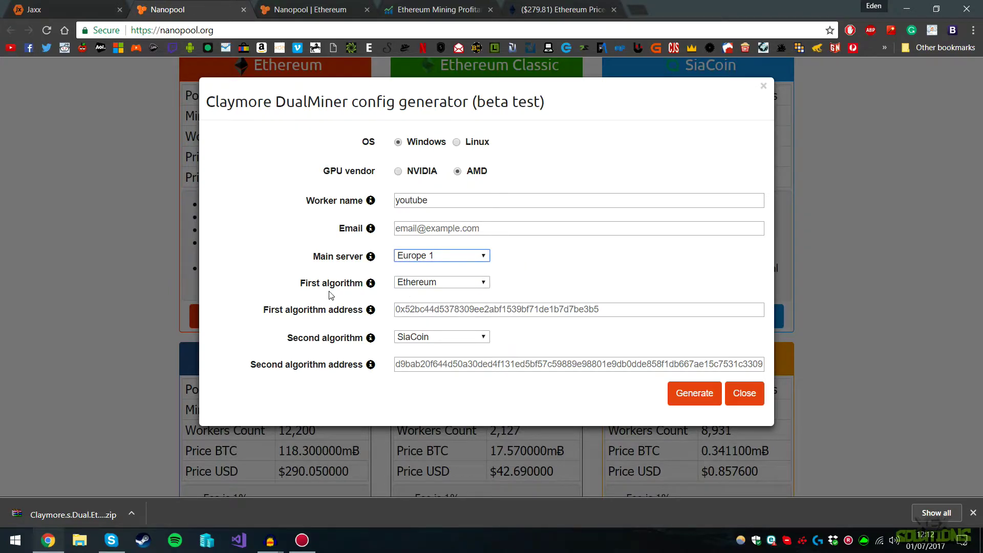
Set Ethereum as first algorithm with the pasted Jaxx address, and second algorithm to None.
{"action": "left_click", "coordinate": [443, 284]}
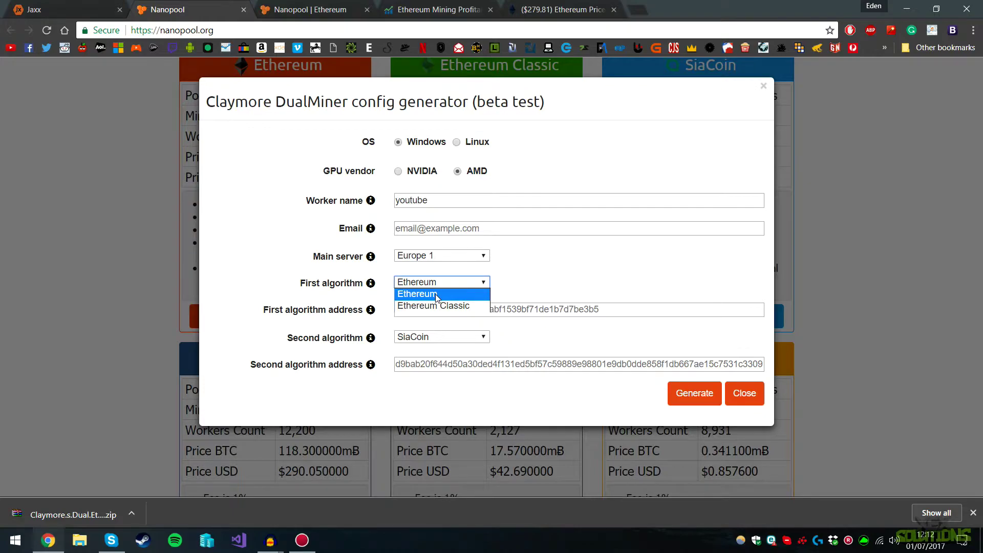
{"action": "left_click", "coordinate": [436, 295]}
{"action": "left_click", "coordinate": [433, 308]}
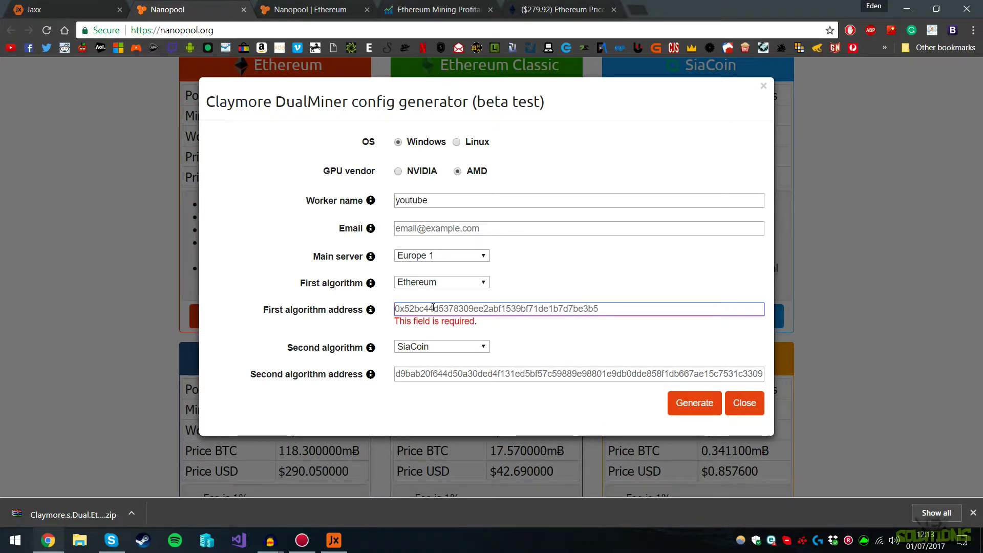
{"action": "key", "text": "ctrl+v"}
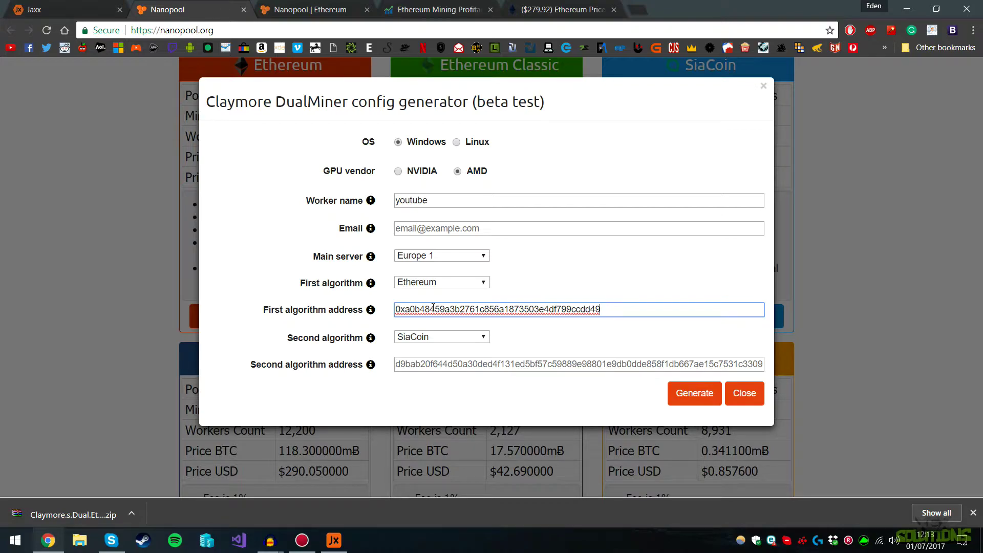
{"action": "left_click", "coordinate": [429, 337]}
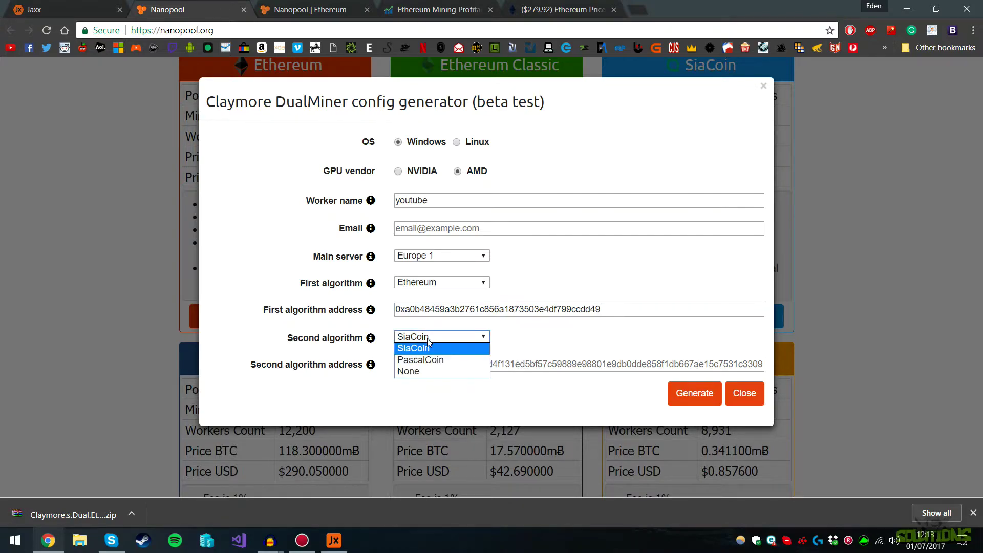
{"action": "left_click", "coordinate": [417, 371]}
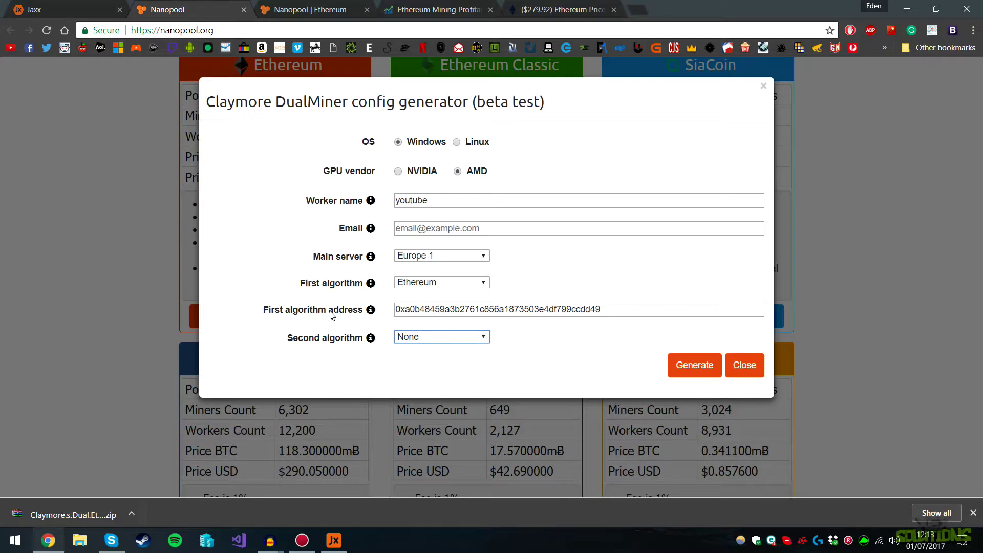
Generate the config and save claymore_config_nanopool.zip to the Desktop.
{"action": "left_click", "coordinate": [687, 367]}
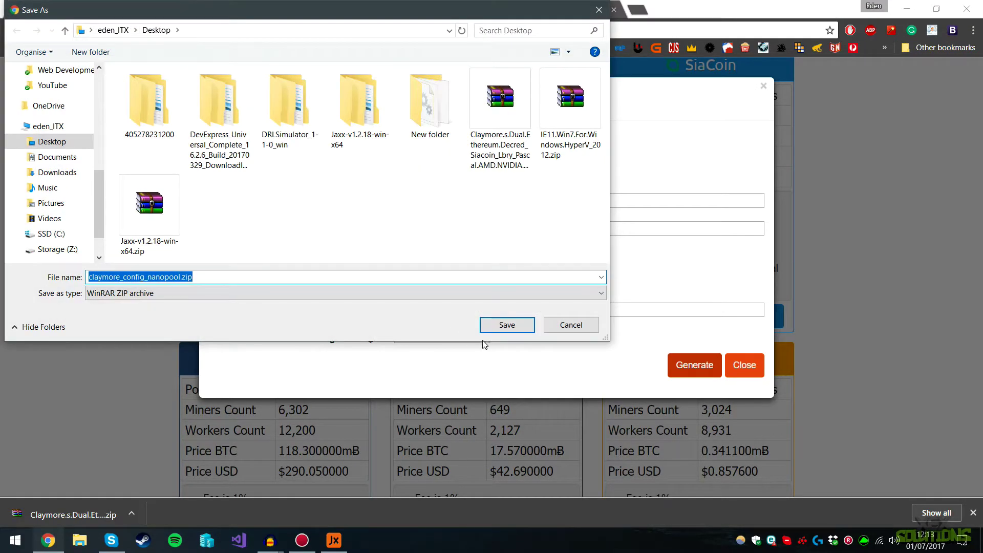
{"action": "left_click", "coordinate": [503, 329]}
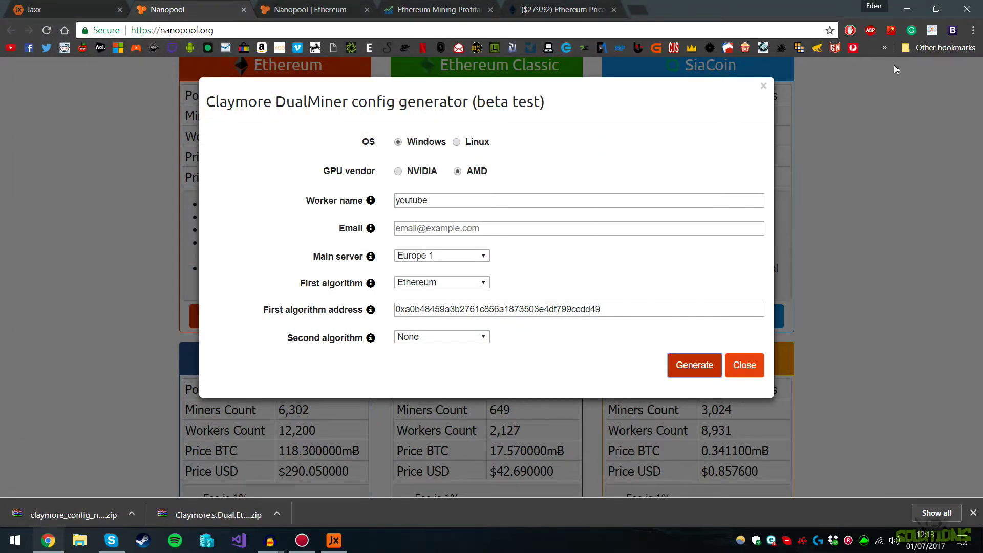
{"action": "left_click", "coordinate": [907, 9]}
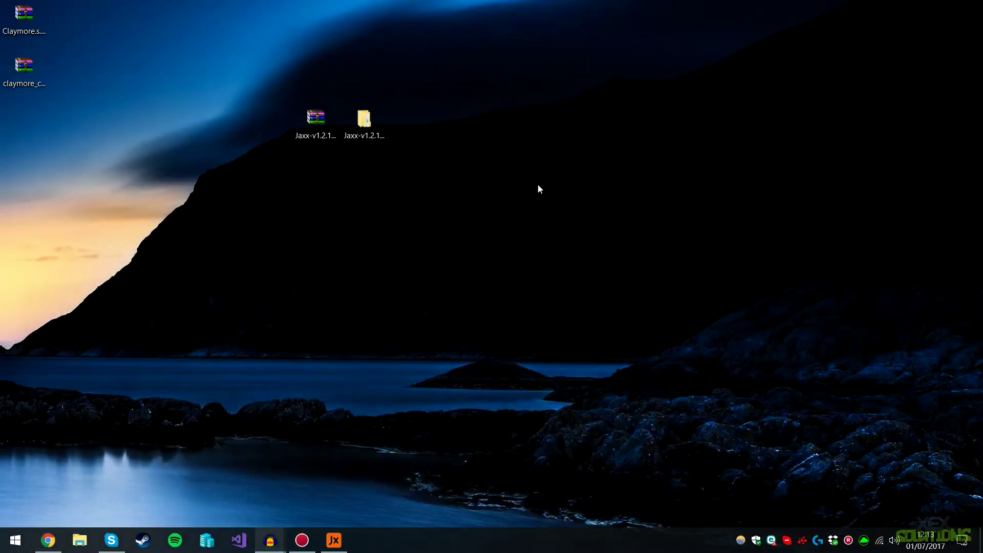
Extract the config archive and open both the Claymore miner and claymore_config_nanopool folders.
{"action": "right_click", "coordinate": [23, 72]}
{"action": "left_click", "coordinate": [418, 299]}
{"action": "left_click", "coordinate": [417, 117]}
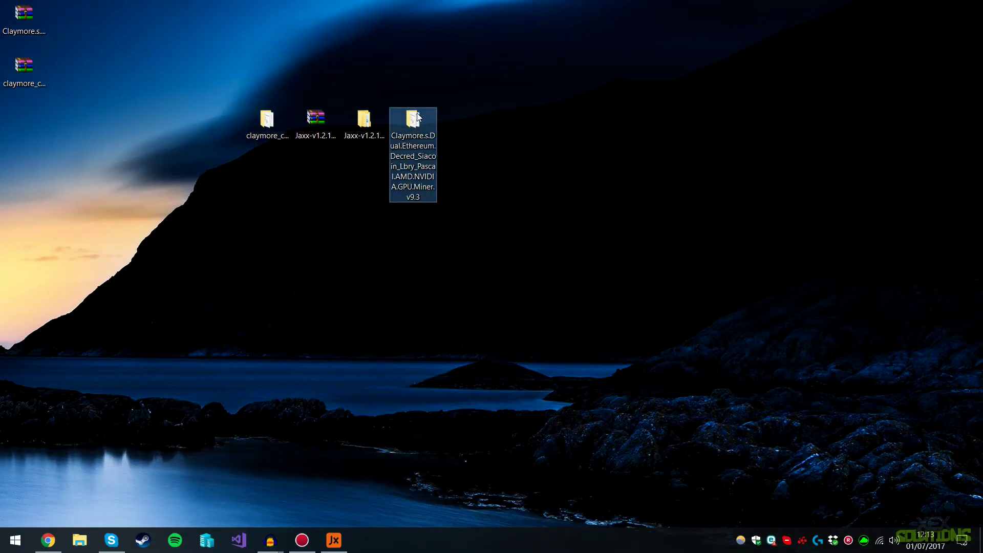
{"action": "double_click", "coordinate": [418, 117]}
{"action": "left_click_drag", "start_coordinate": [389, 41], "coordinate": [682, 26]}
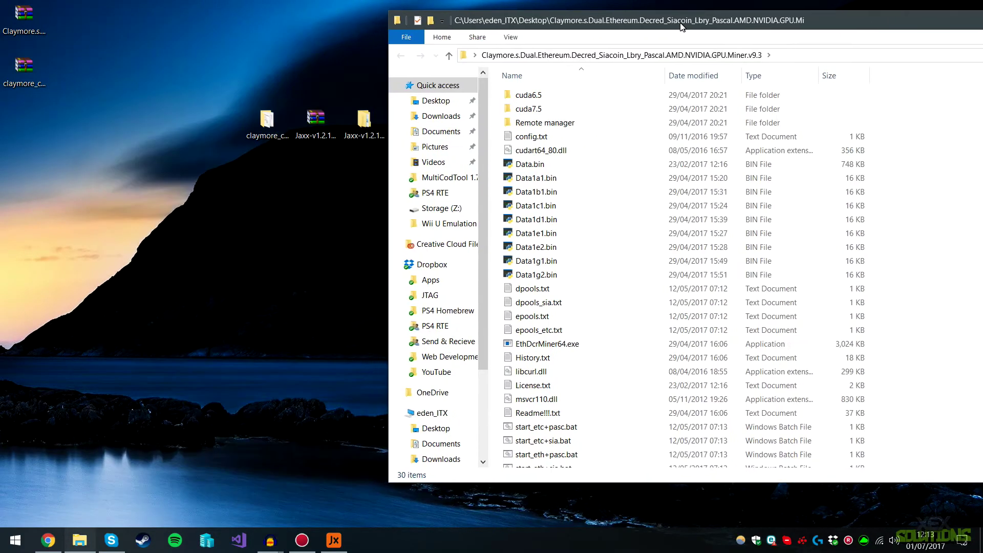
{"action": "double_click", "coordinate": [266, 120]}
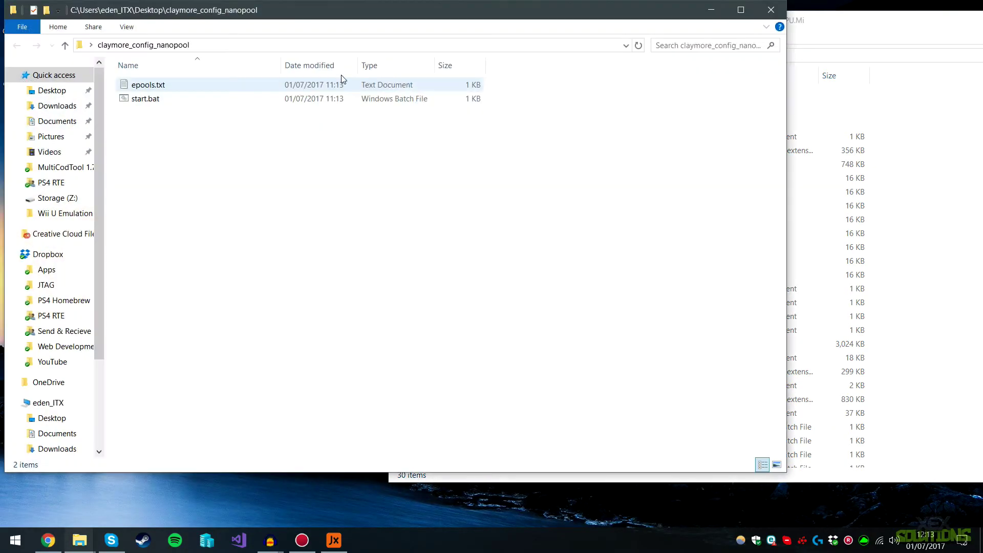
Copy epools.txt and start.bat into the Claymore miner folder, replacing the old epools.txt.
{"action": "left_click_drag", "start_coordinate": [189, 151], "coordinate": [164, 77]}
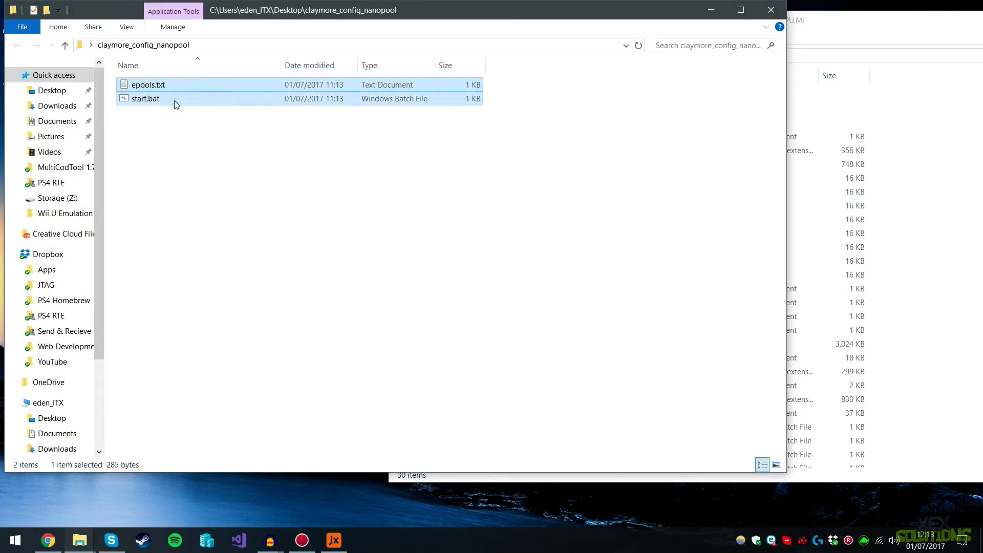
{"action": "left_click", "coordinate": [818, 212]}
{"action": "left_click_drag", "start_coordinate": [740, 26], "coordinate": [508, 25]}
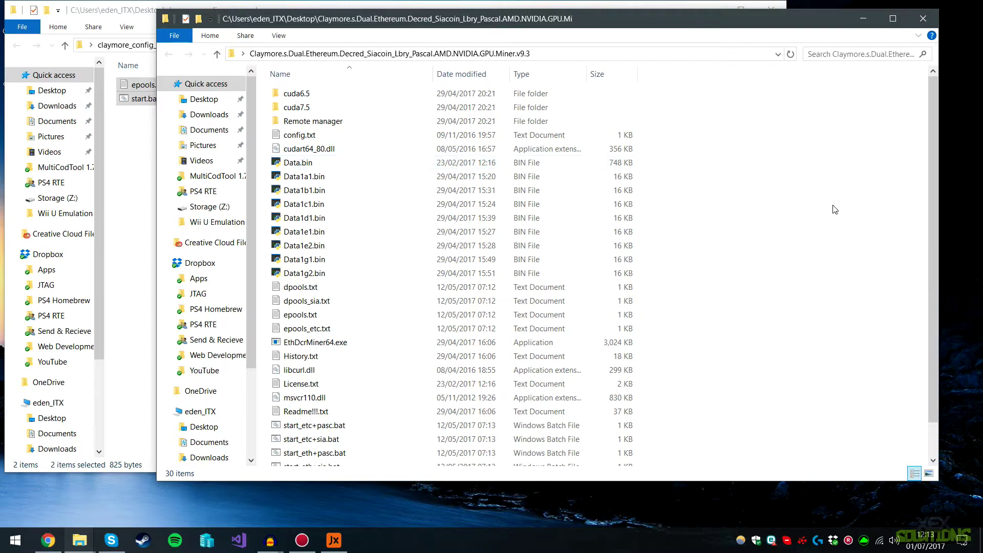
{"action": "key", "text": "ctrl+v"}
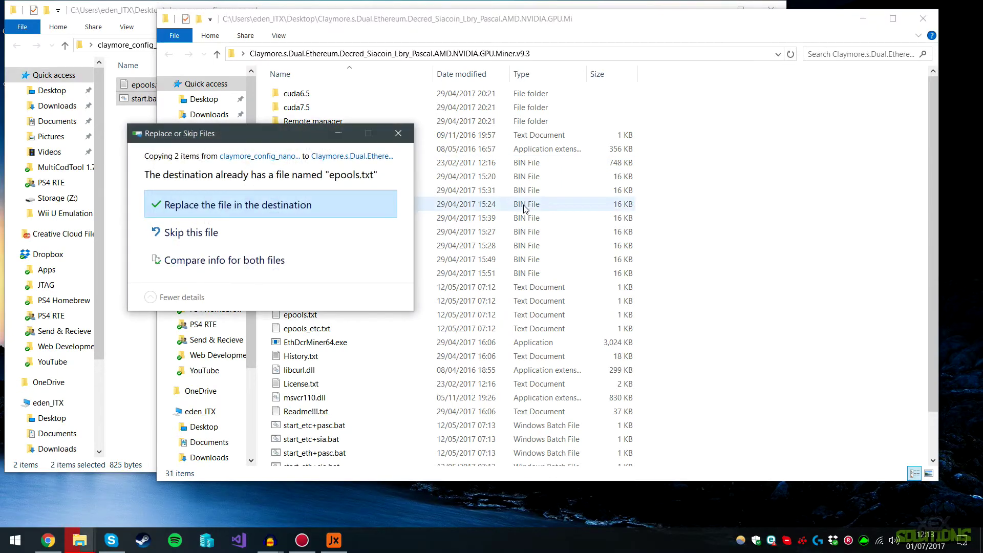
{"action": "left_click", "coordinate": [266, 209]}
Close the config folder and run start.bat to launch the miner.
{"action": "left_click", "coordinate": [757, 5]}
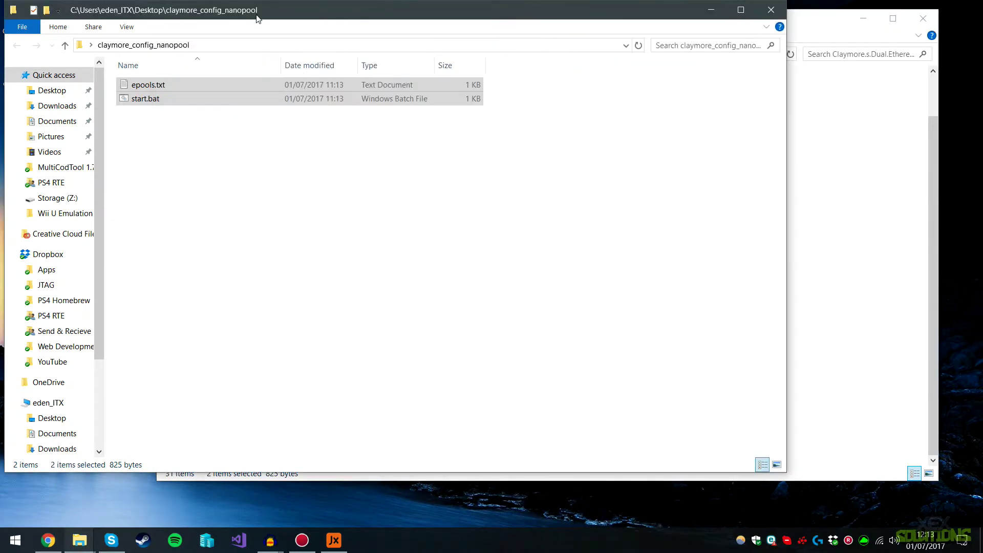
{"action": "left_click", "coordinate": [770, 10]}
{"action": "left_click_drag", "start_coordinate": [776, 22], "coordinate": [701, 20]}
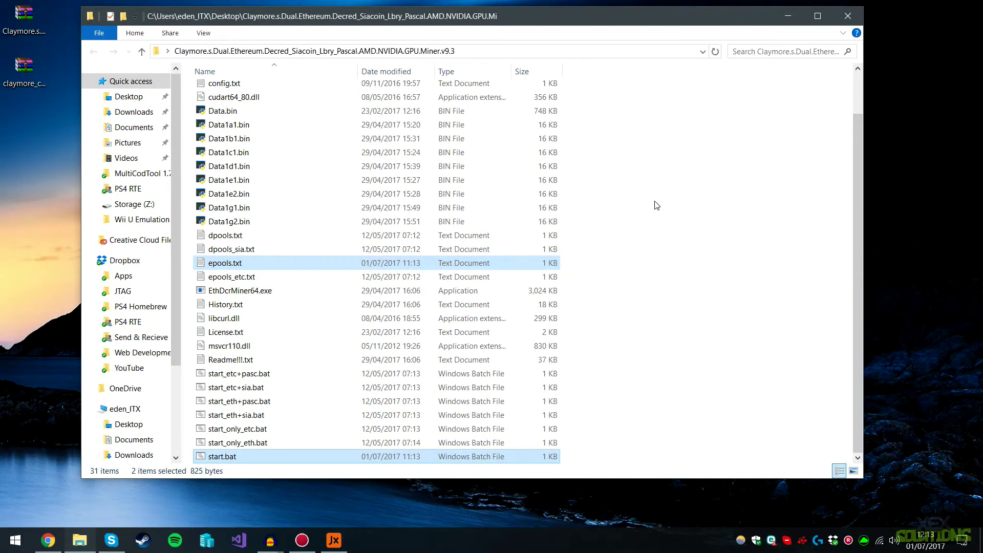
{"action": "left_click", "coordinate": [618, 350]}
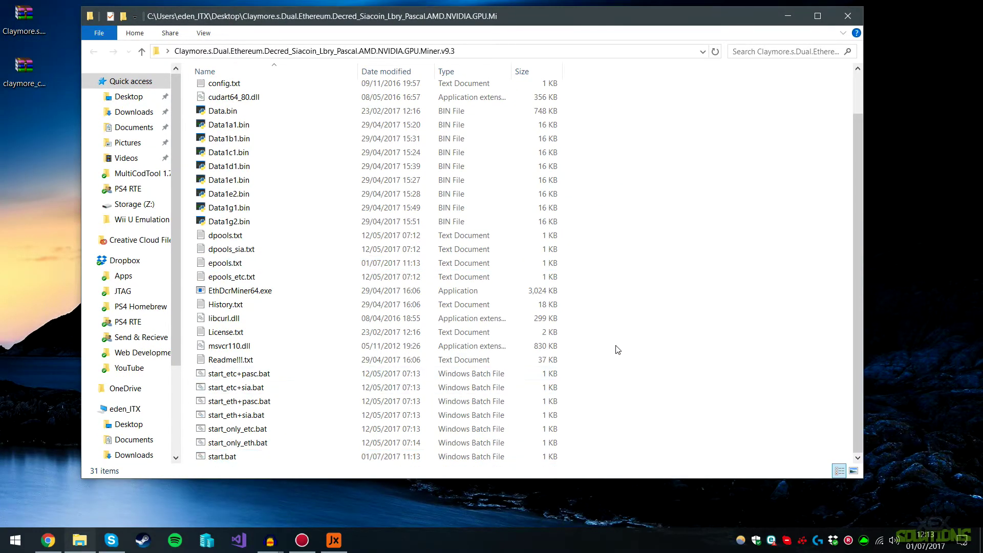
{"action": "double_click", "coordinate": [240, 457]}
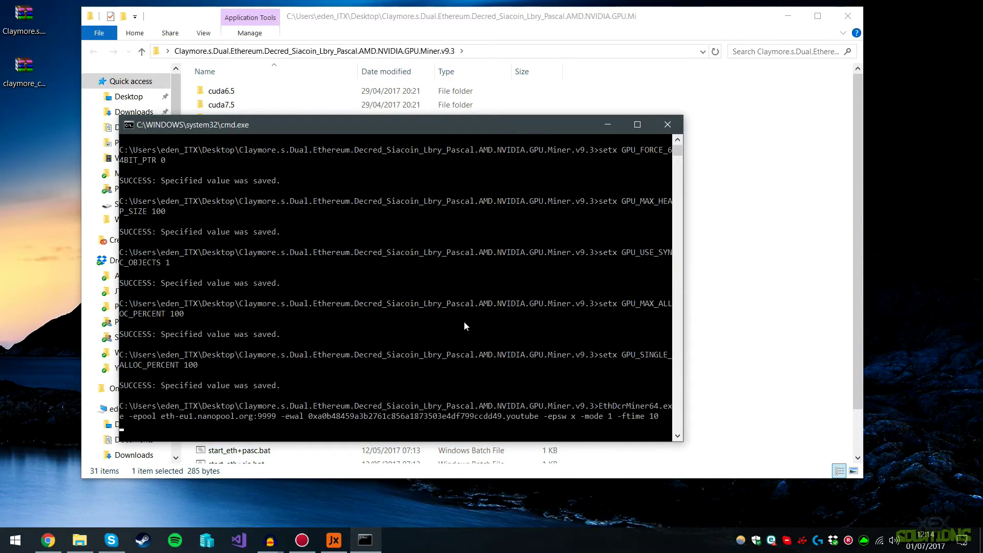
Move the miner console up and pause its output to read the detected Radeon RX 480/580 line.
{"action": "left_click", "coordinate": [847, 16]}
{"action": "left_click_drag", "start_coordinate": [490, 131], "coordinate": [485, 71]}
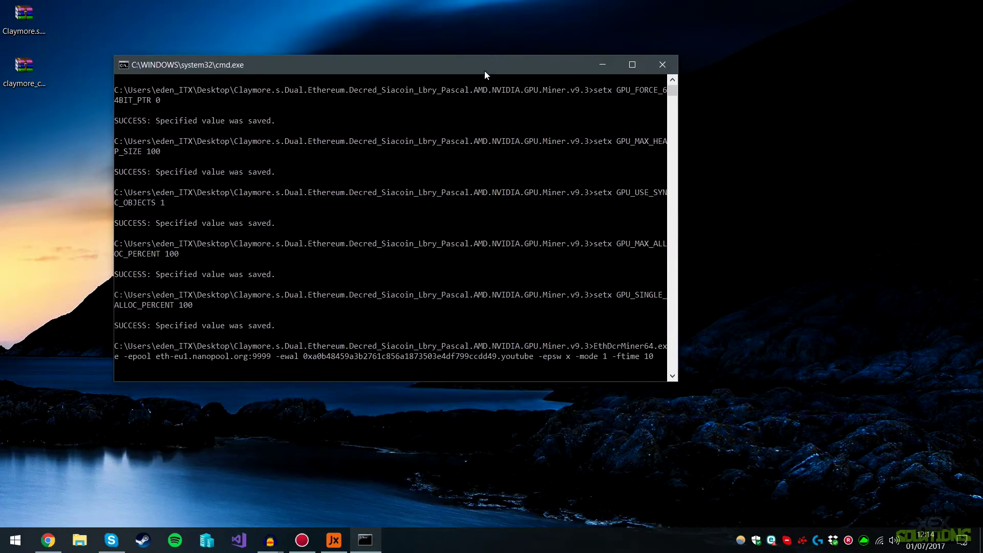
{"action": "left_click", "coordinate": [526, 333]}
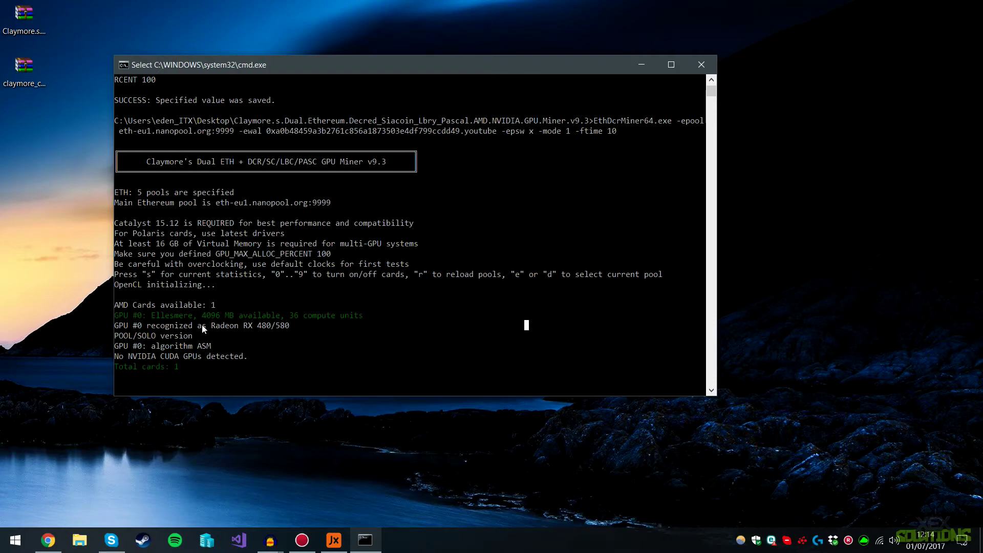
{"action": "left_click", "coordinate": [203, 326]}
{"action": "key", "text": "Escape"}
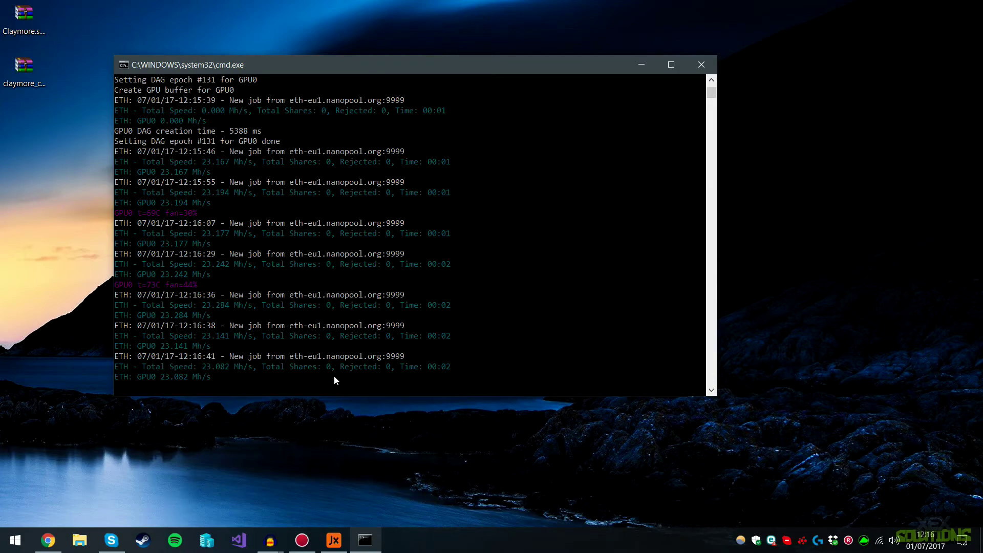
Return to the browser on Nanopool's config generator while the miner keeps hashing.
{"action": "left_click", "coordinate": [48, 540]}
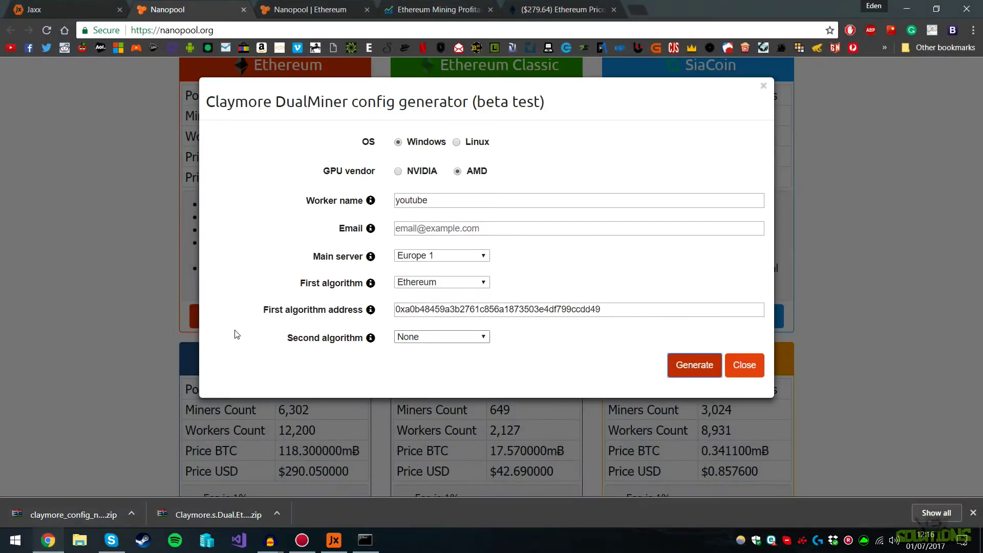
In CryptoCompare's calculator, set Hashing Power to 23 MH/s and electricity cost to 0.
{"action": "left_click", "coordinate": [338, 6]}
{"action": "key", "text": "ctrl+Tab"}
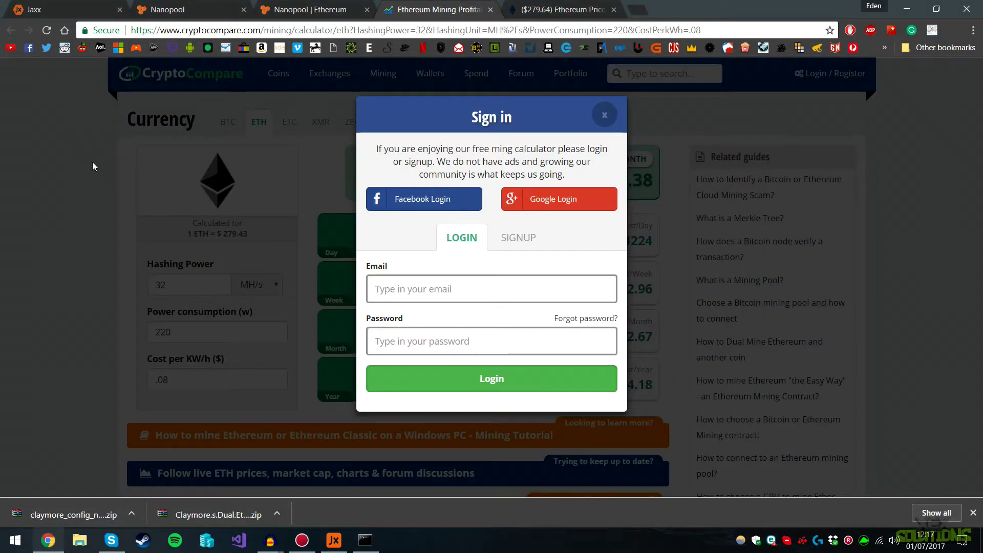
{"action": "left_click", "coordinate": [605, 115]}
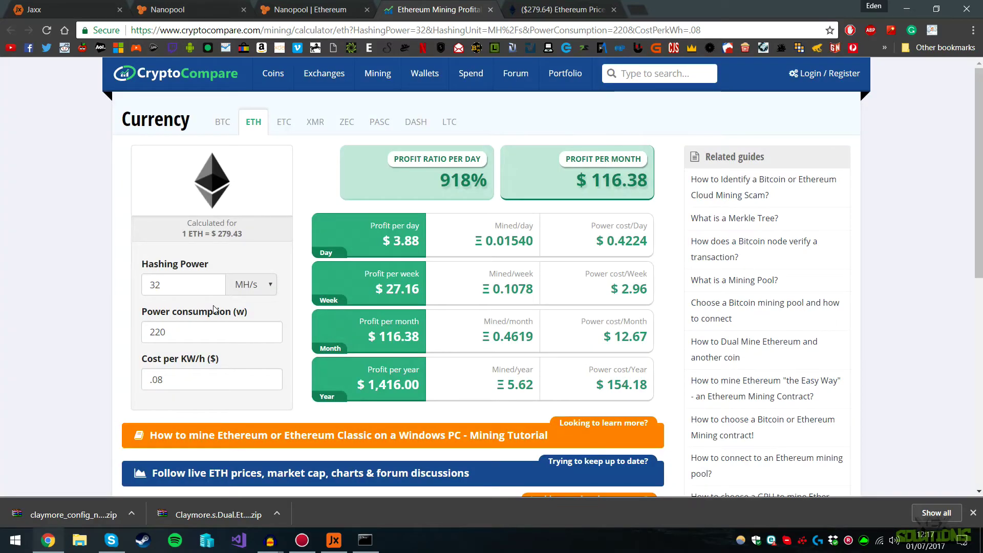
{"action": "left_click", "coordinate": [196, 288]}
{"action": "double_click", "coordinate": [196, 288]}
{"action": "type", "text": "23"}
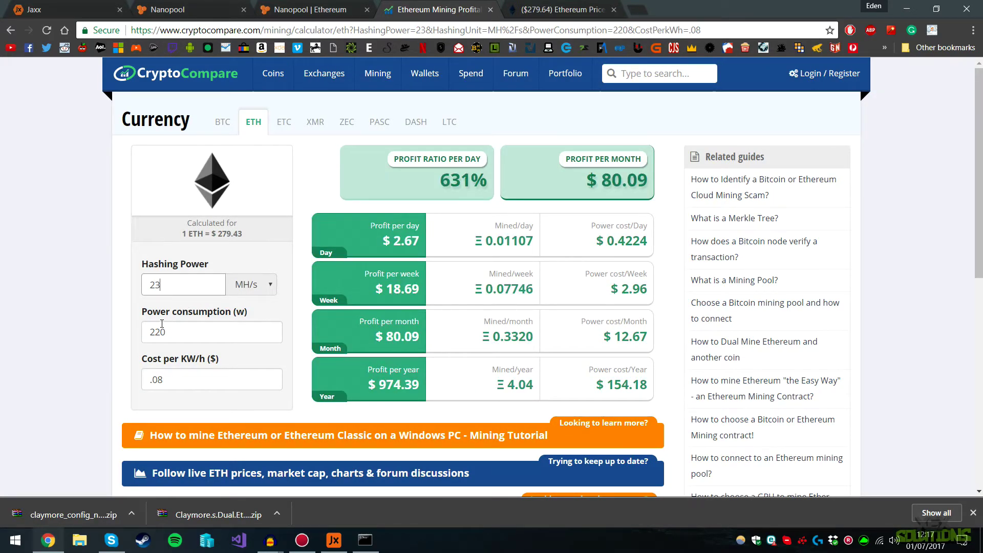
{"action": "left_click_drag", "start_coordinate": [193, 377], "coordinate": [121, 377]}
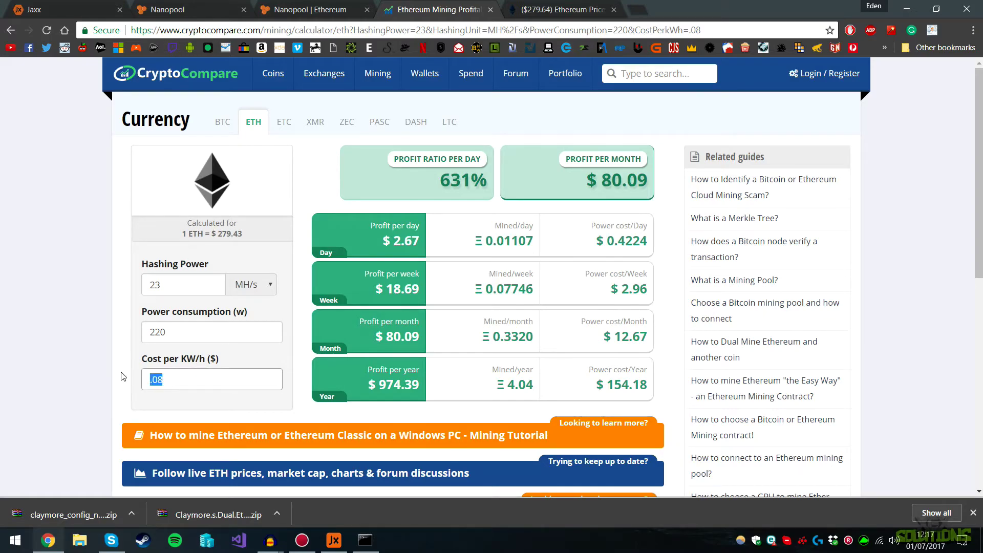
{"action": "type", "text": "0"}
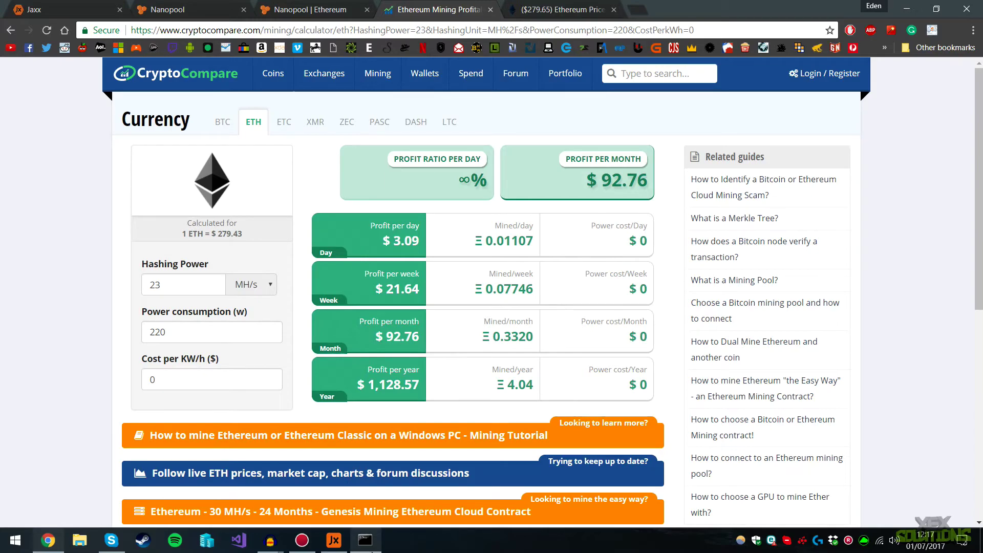
Compare against the miner's current hashrate, then check the current Ethereum price.
{"action": "left_click", "coordinate": [365, 539]}
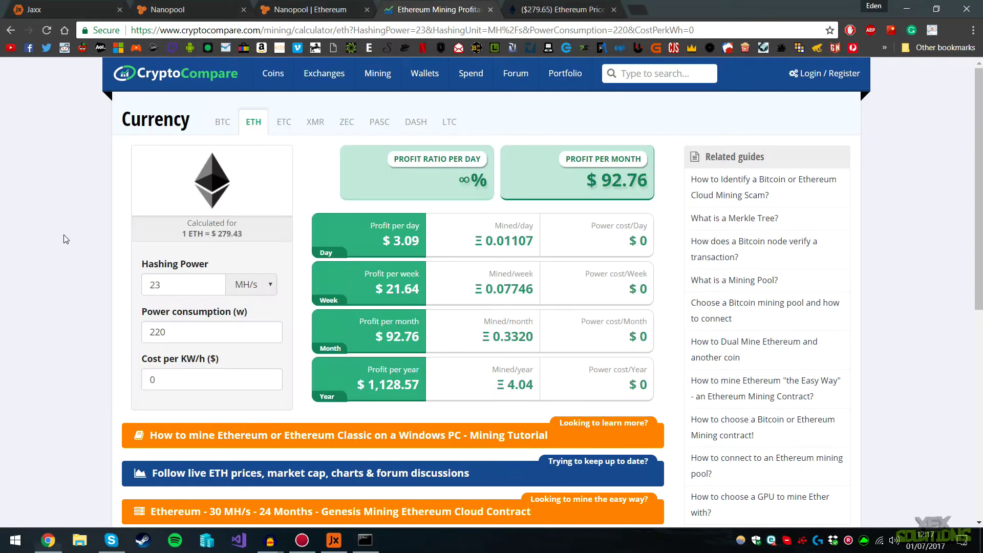
{"action": "left_click", "coordinate": [105, 253]}
{"action": "left_click", "coordinate": [562, 9]}
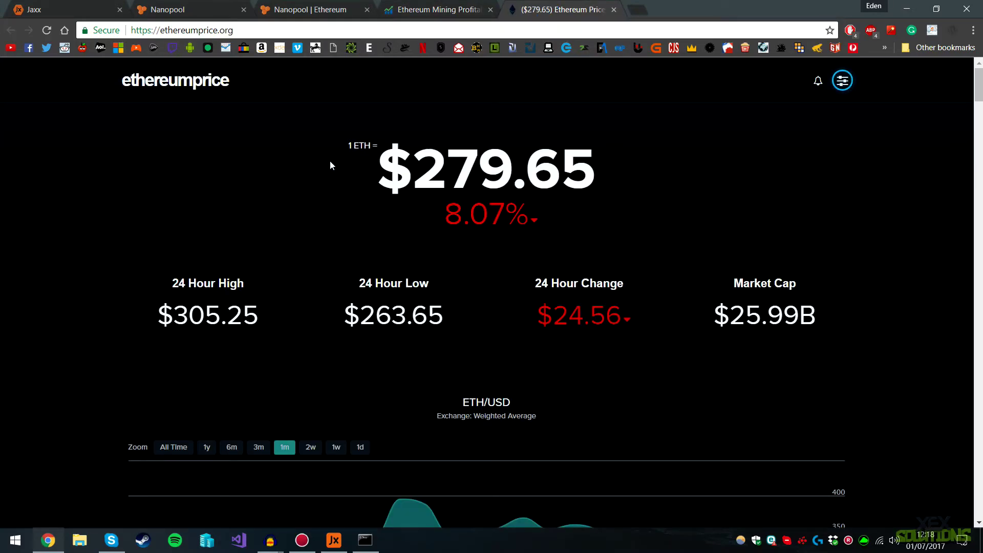
Return to the profitability calculator, then open the Nanopool Ethereum home page.
{"action": "key", "text": "ctrl+shift+Tab"}
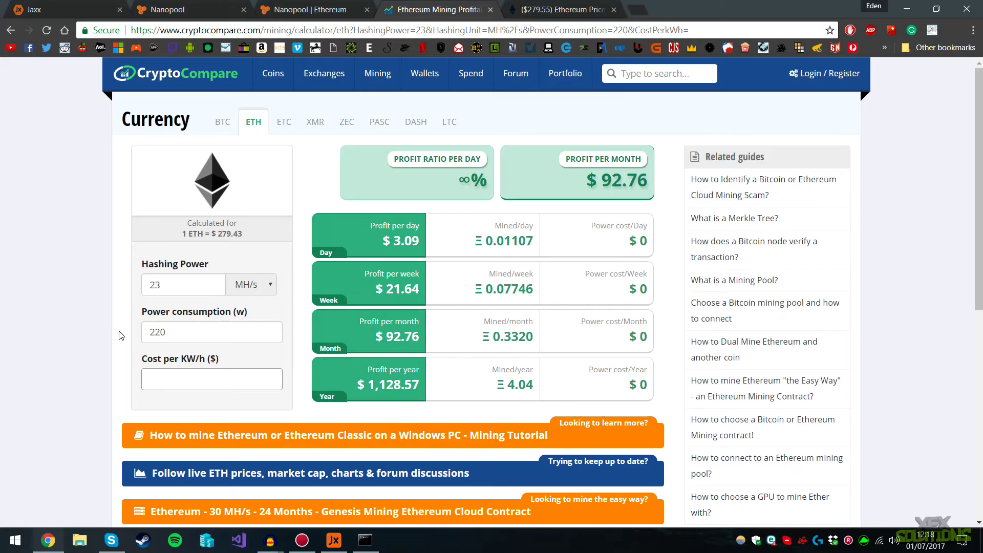
{"action": "left_click", "coordinate": [75, 258]}
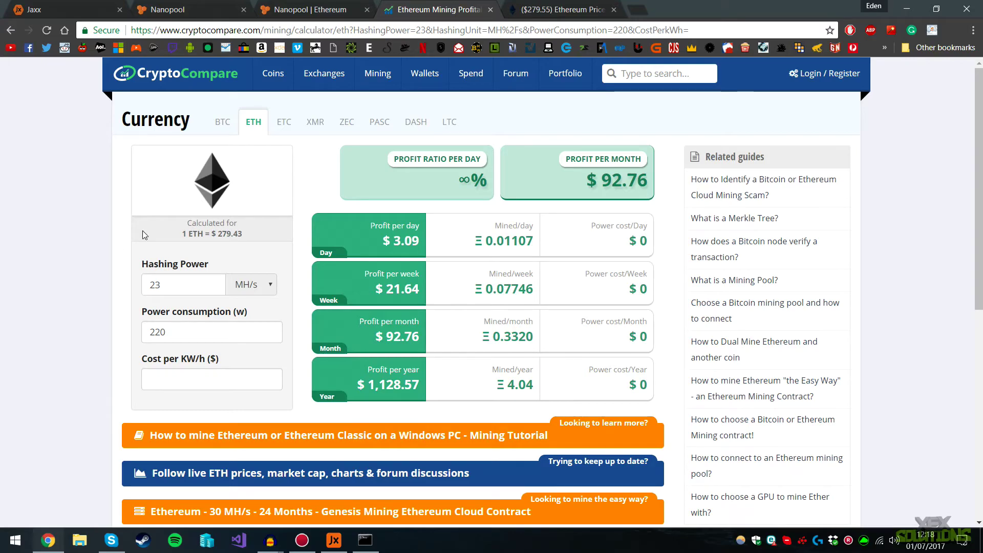
{"action": "left_click", "coordinate": [307, 7]}
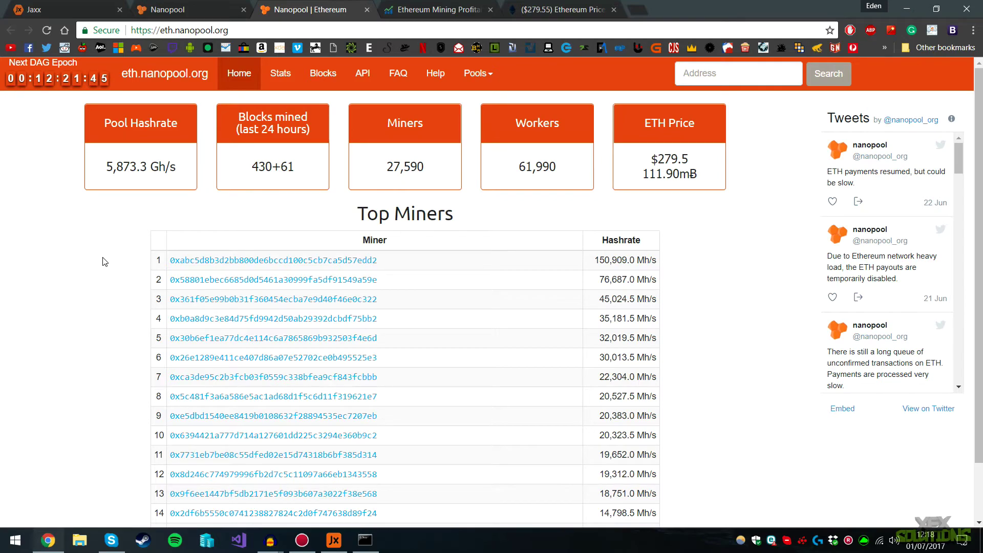
Look up the saved Jaxx Ethereum wallet address in Nanopool's address search.
{"action": "left_click", "coordinate": [724, 82]}
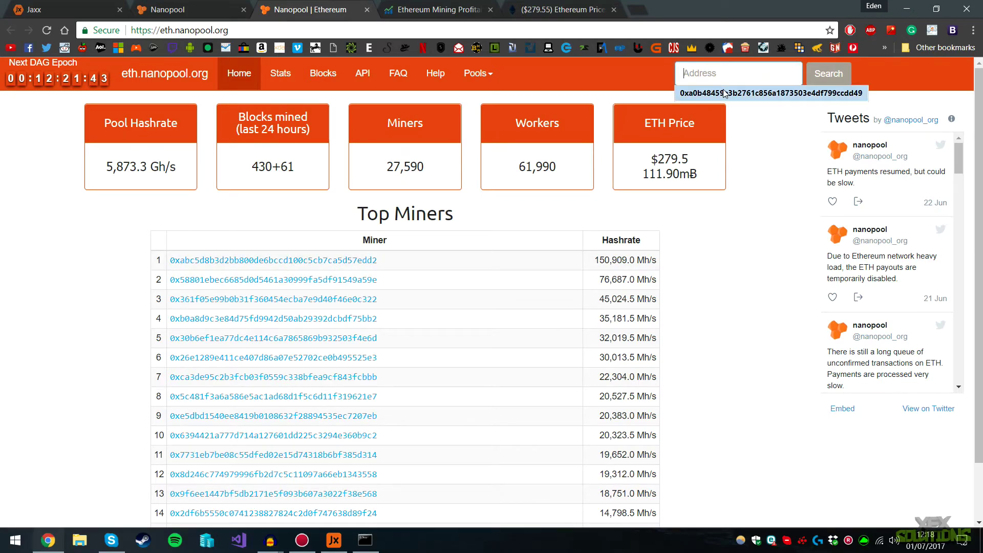
{"action": "left_click", "coordinate": [724, 92]}
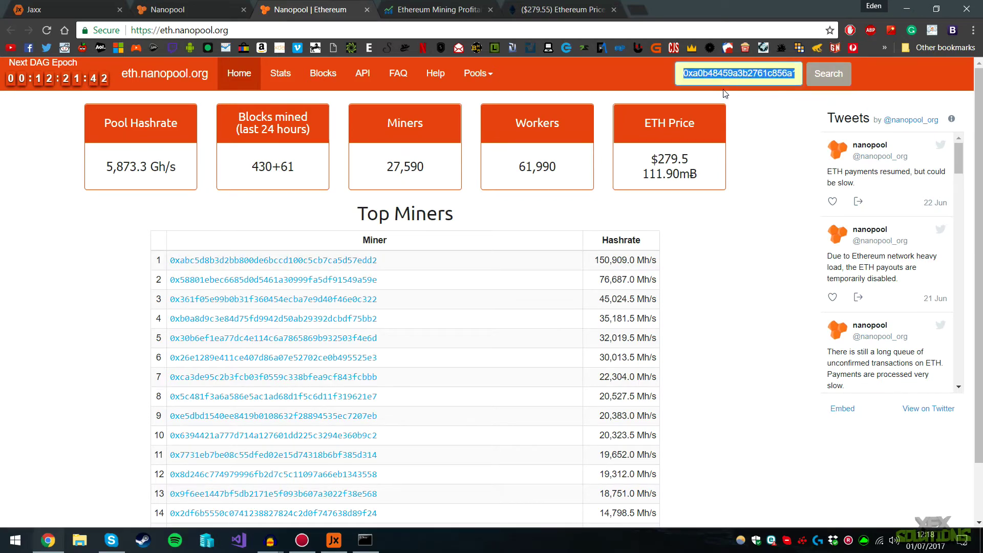
{"action": "left_click", "coordinate": [819, 81]}
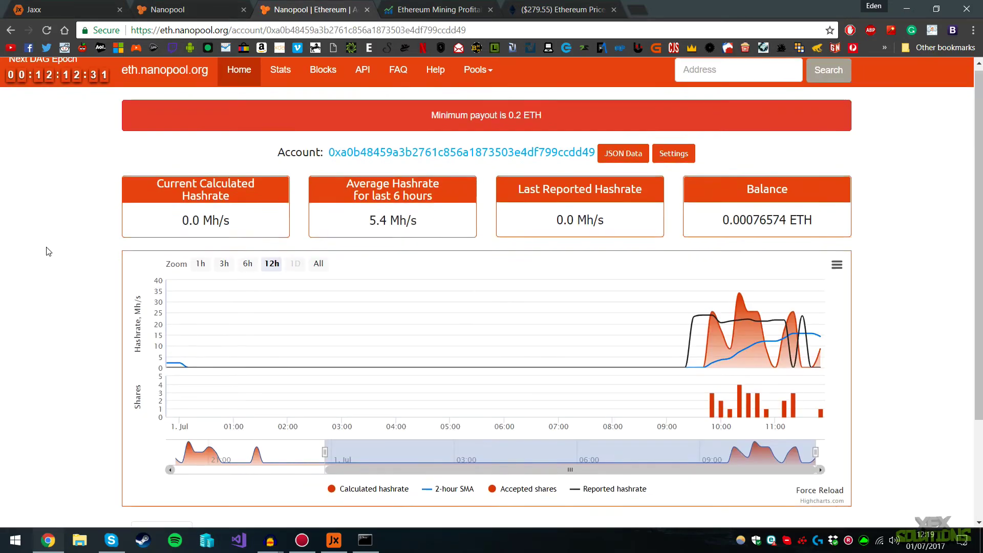
Review the account chart and Workers table: 5.4 Mh/s six-hour average, 0.00076574 ETH balance.
{"action": "scroll", "coordinate": [47, 251], "scroll_direction": "down", "scroll_amount": 1}
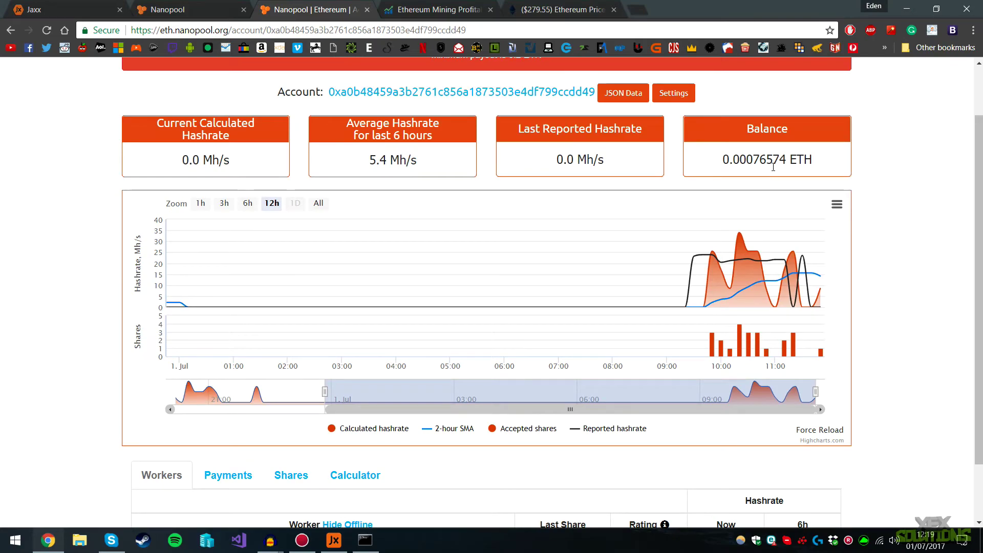
{"action": "mouse_move", "coordinate": [695, 301]}
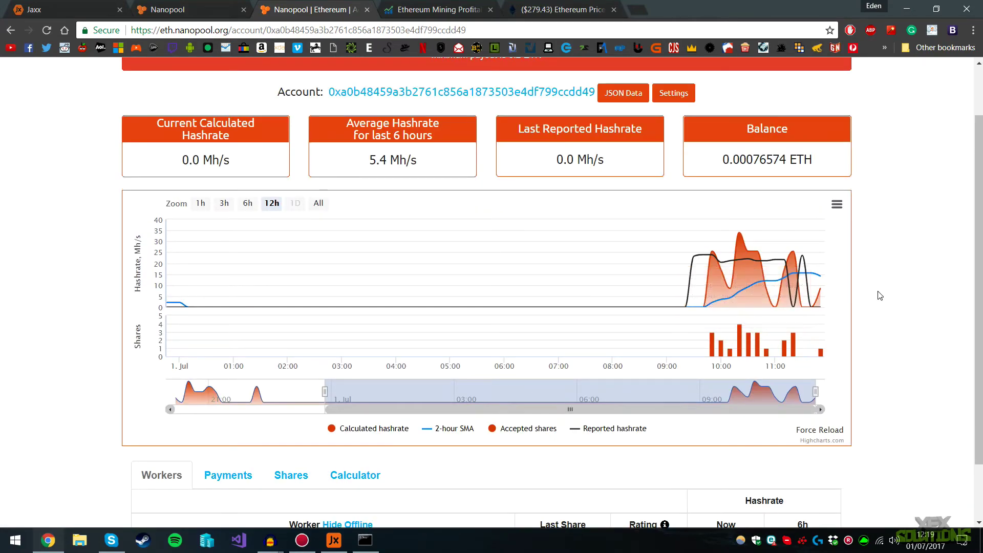
{"action": "mouse_move", "coordinate": [817, 284]}
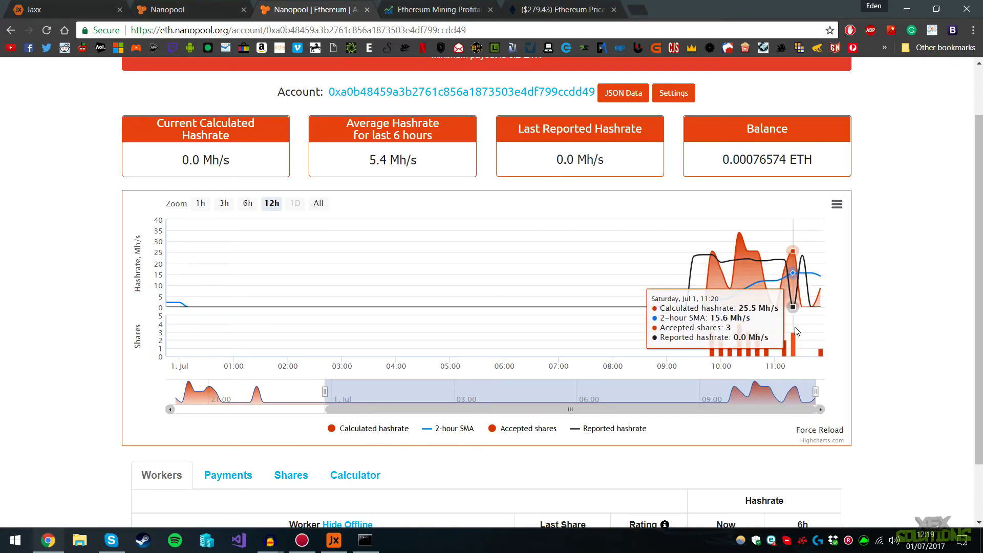
{"action": "scroll", "coordinate": [793, 330], "scroll_direction": "down", "scroll_amount": 1}
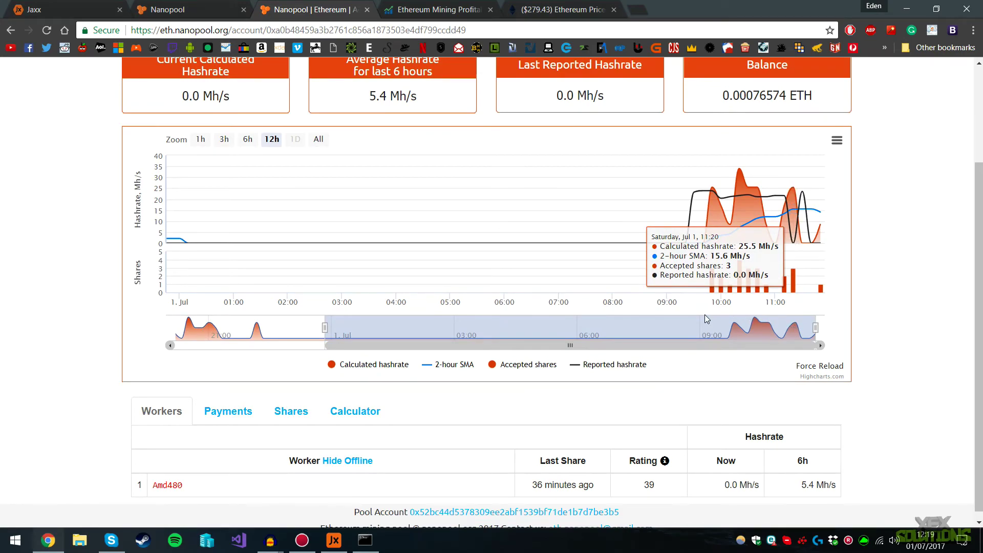
{"action": "scroll", "coordinate": [67, 240], "scroll_direction": "down", "scroll_amount": 1}
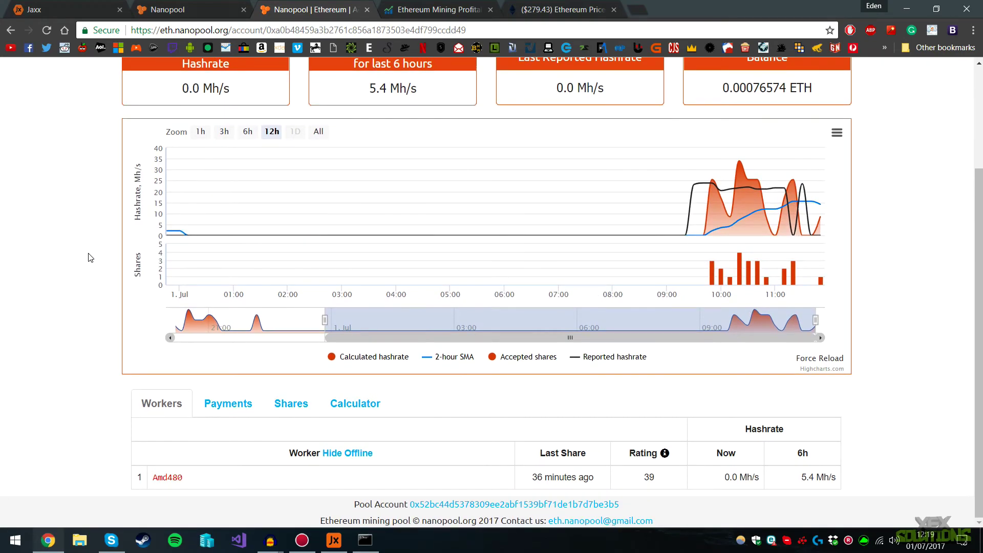
{"action": "scroll", "coordinate": [86, 261], "scroll_direction": "up", "scroll_amount": 3}
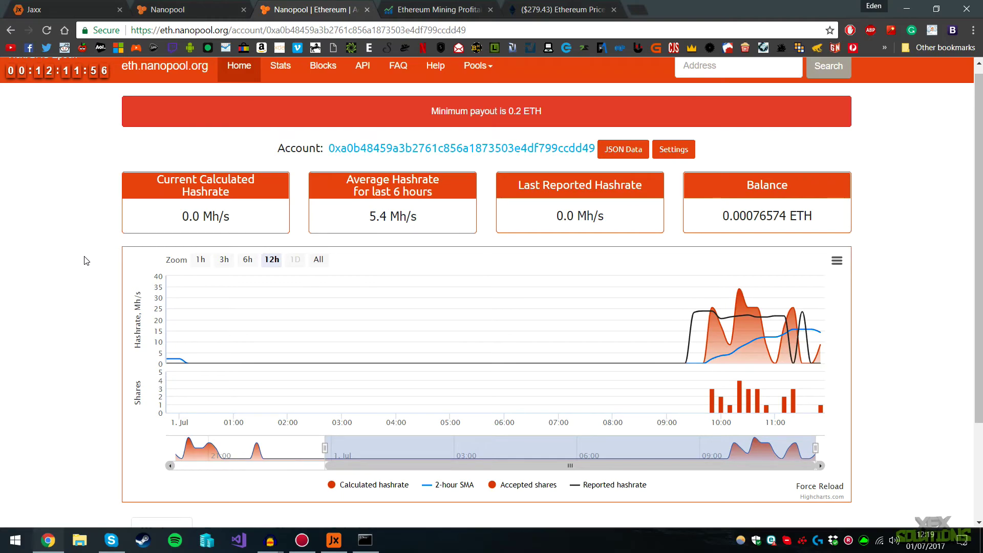
{"action": "scroll", "coordinate": [203, 273], "scroll_direction": "up", "scroll_amount": 1}
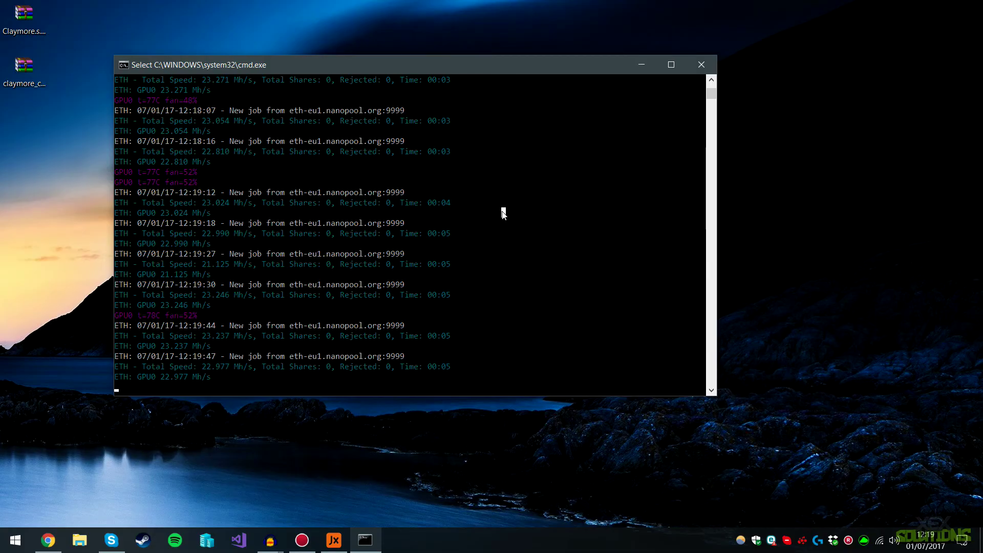
Place the miner console top-left, Jaxx beside it, and refresh the 0.00000000 ETH balance.
{"action": "left_click_drag", "start_coordinate": [428, 71], "coordinate": [336, 33]}
{"action": "left_click", "coordinate": [333, 540]}
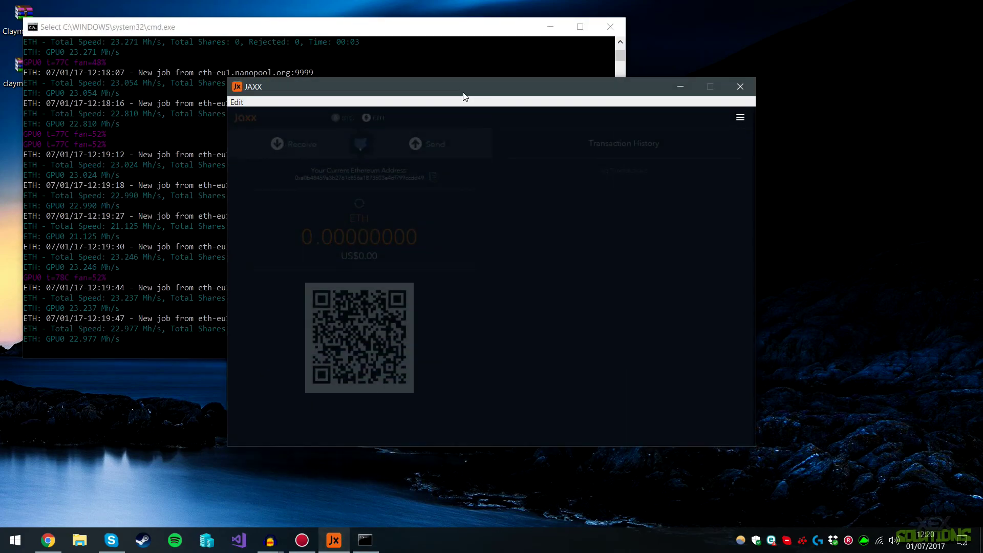
{"action": "left_click_drag", "start_coordinate": [462, 96], "coordinate": [659, 69]}
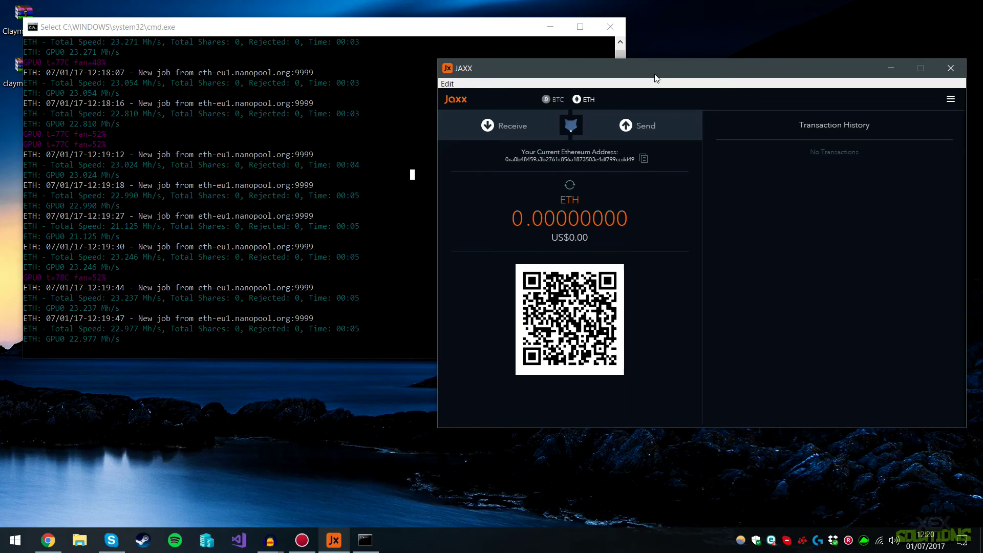
{"action": "left_click_drag", "start_coordinate": [586, 73], "coordinate": [530, 56]}
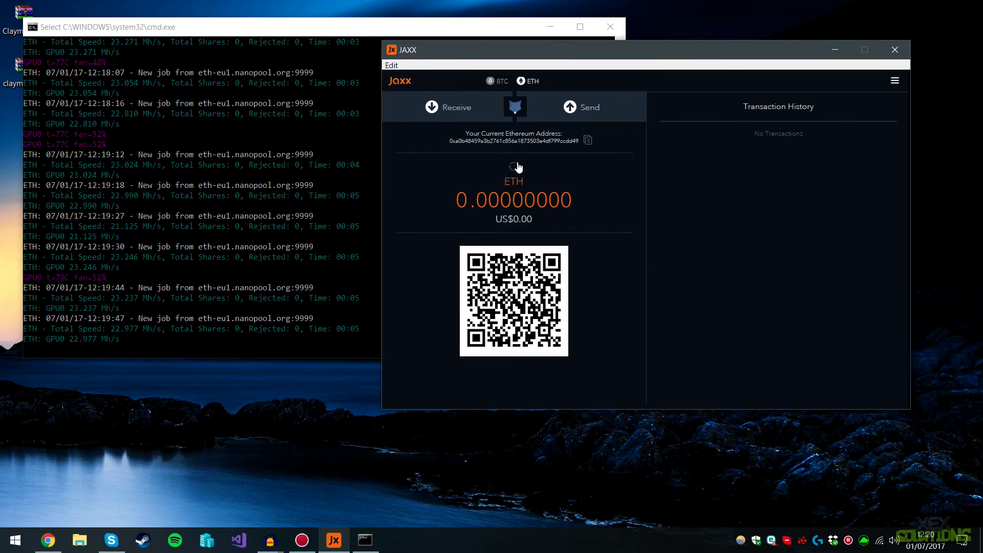
{"action": "left_click", "coordinate": [513, 168]}
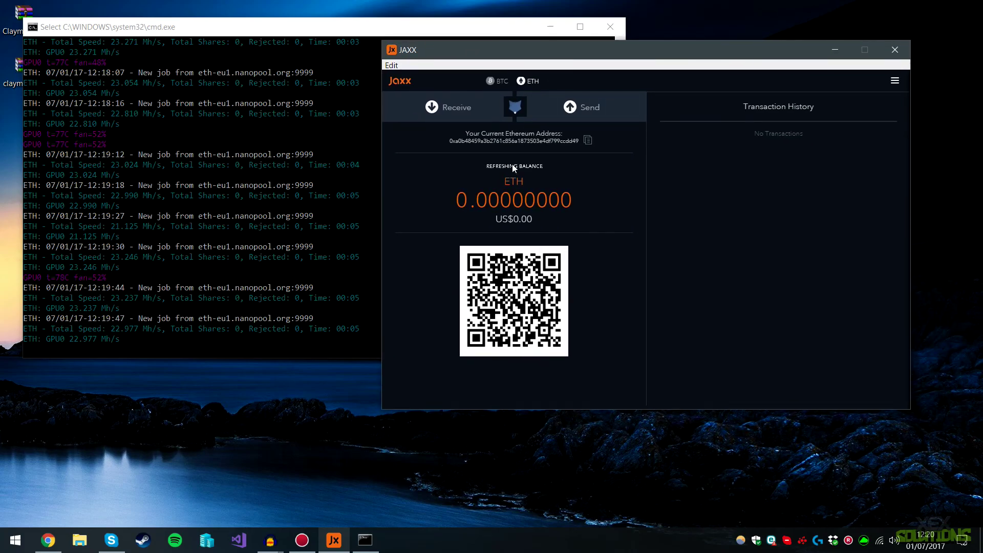